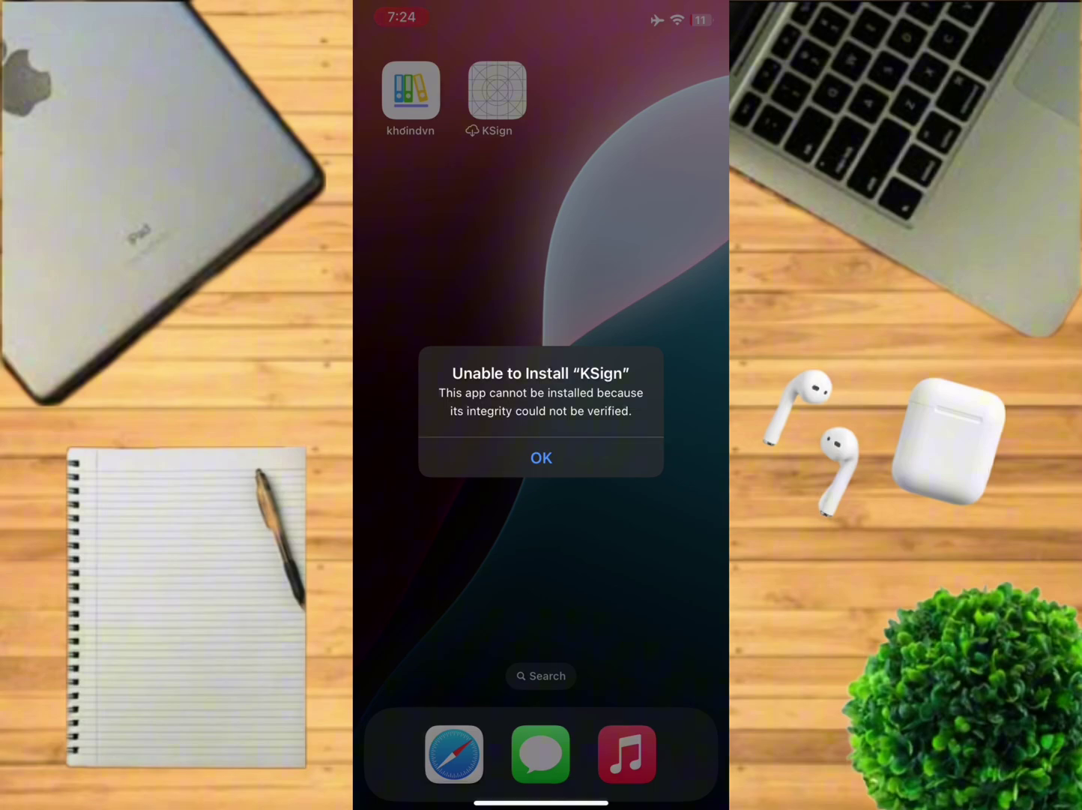
Dismiss the unable-to-install alert and return to the KSign download page in Safari
click(541, 458)
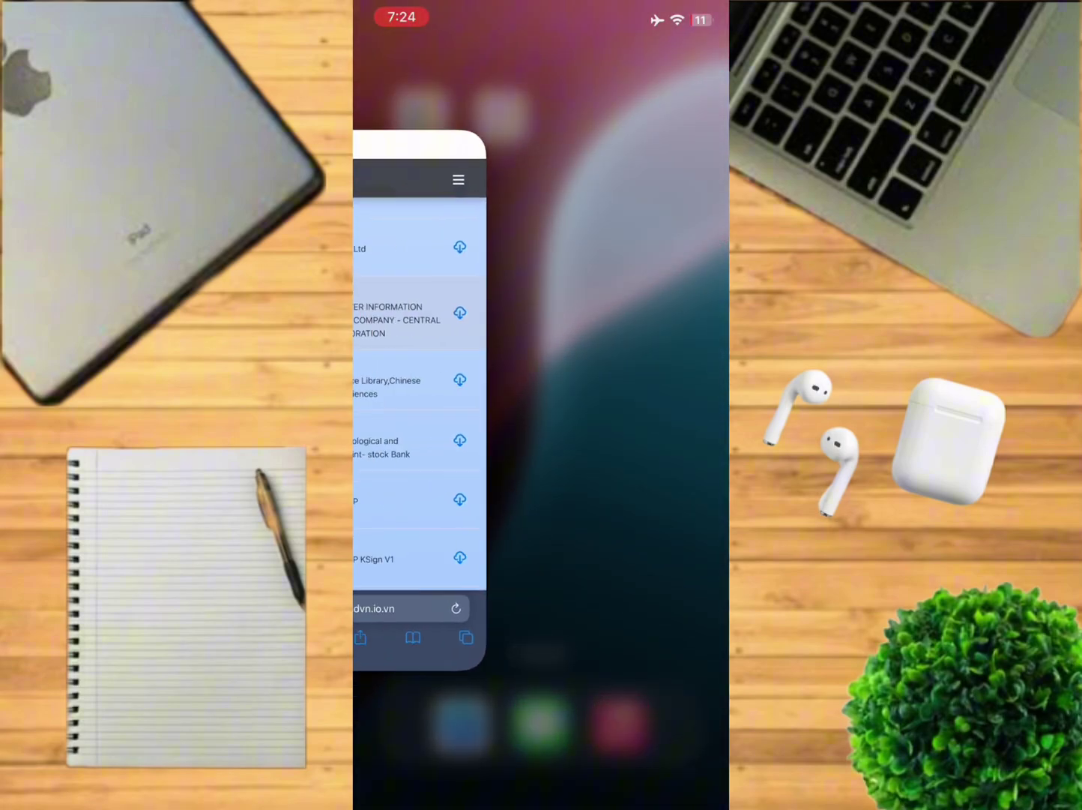
drag(541, 803, 541, 507)
click(541, 397)
scroll(541, 381, up, 5)
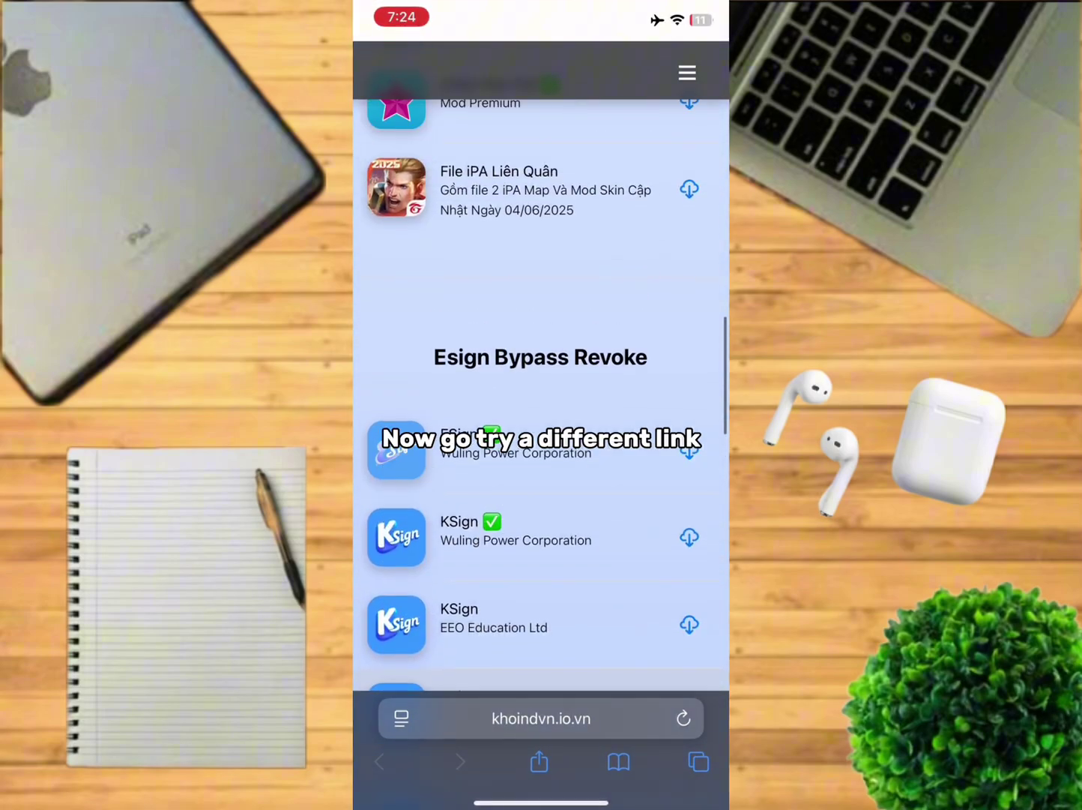
Install the Wuling Power Corporation KSign build and leave it downloading on the home screen
click(689, 536)
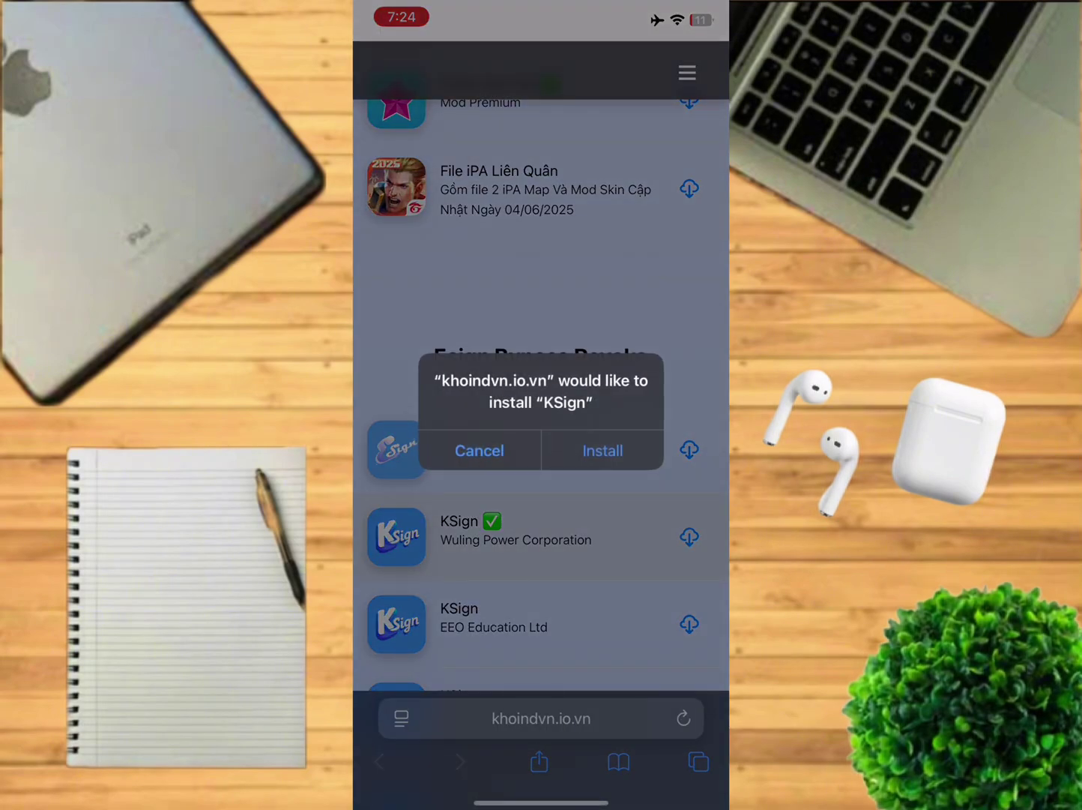
click(602, 450)
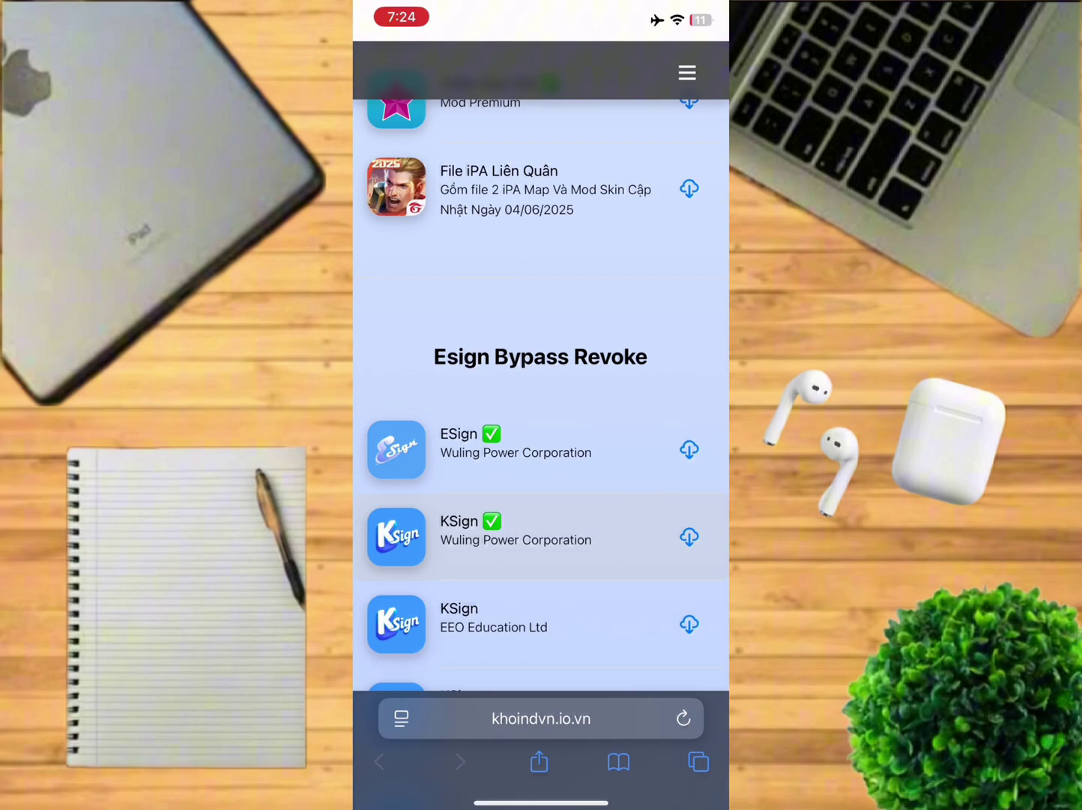
drag(541, 802, 542, 506)
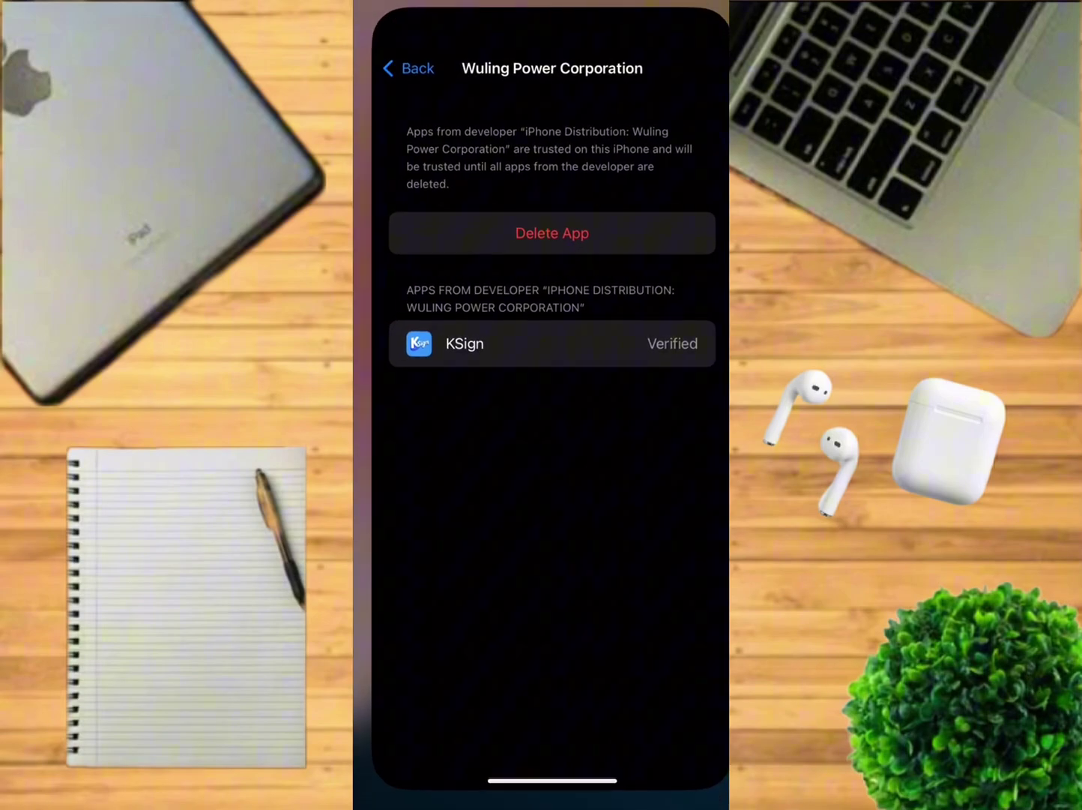
Leave the app switcher and swipe across the home screen pages to the App Library
drag(553, 781, 553, 507)
drag(474, 380, 660, 379)
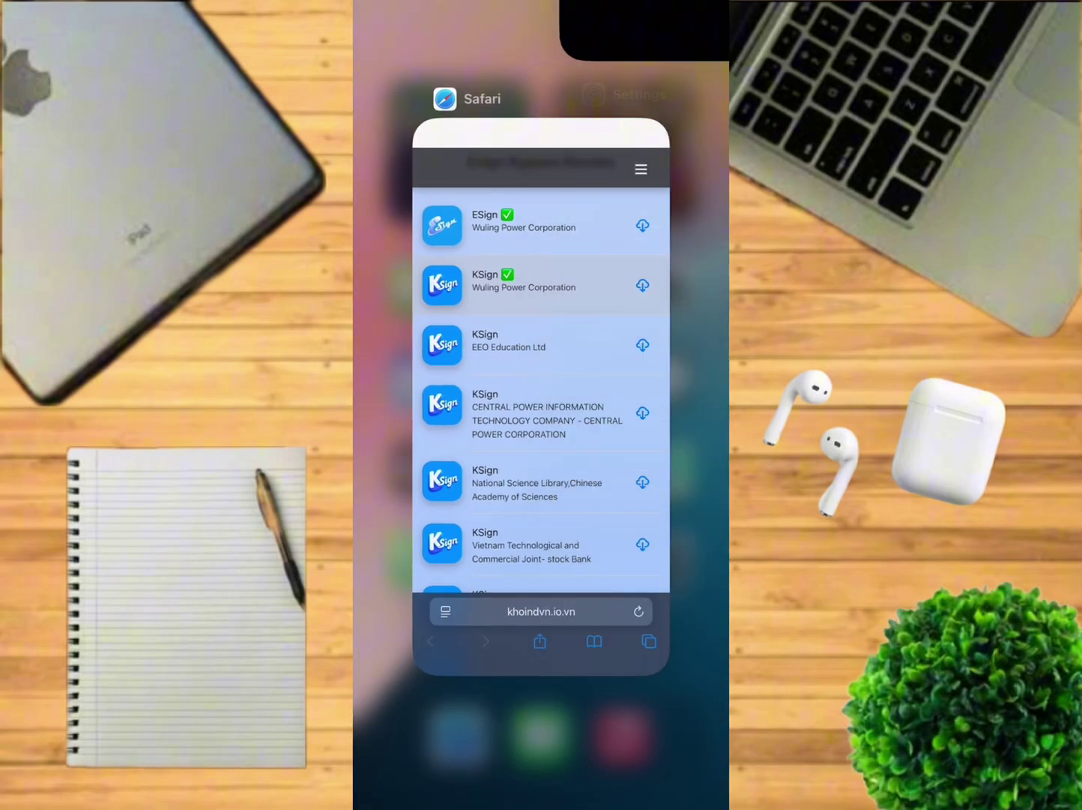
drag(542, 780, 541, 507)
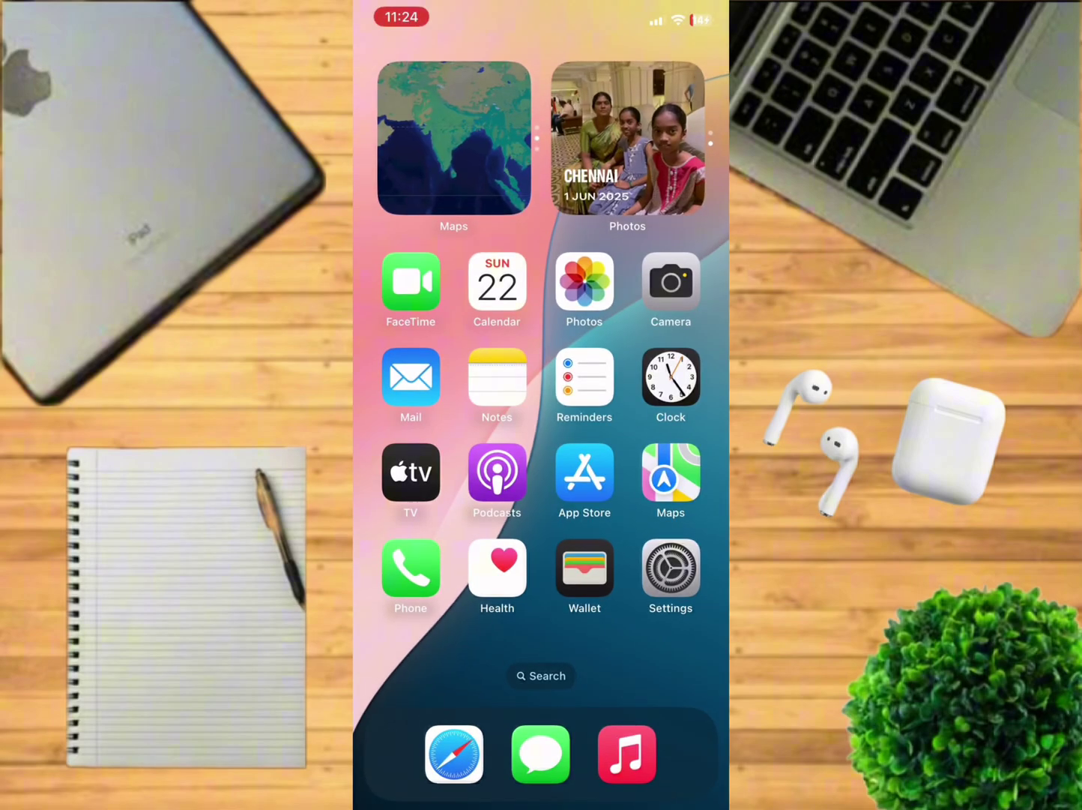
drag(660, 423, 423, 424)
drag(659, 422, 423, 423)
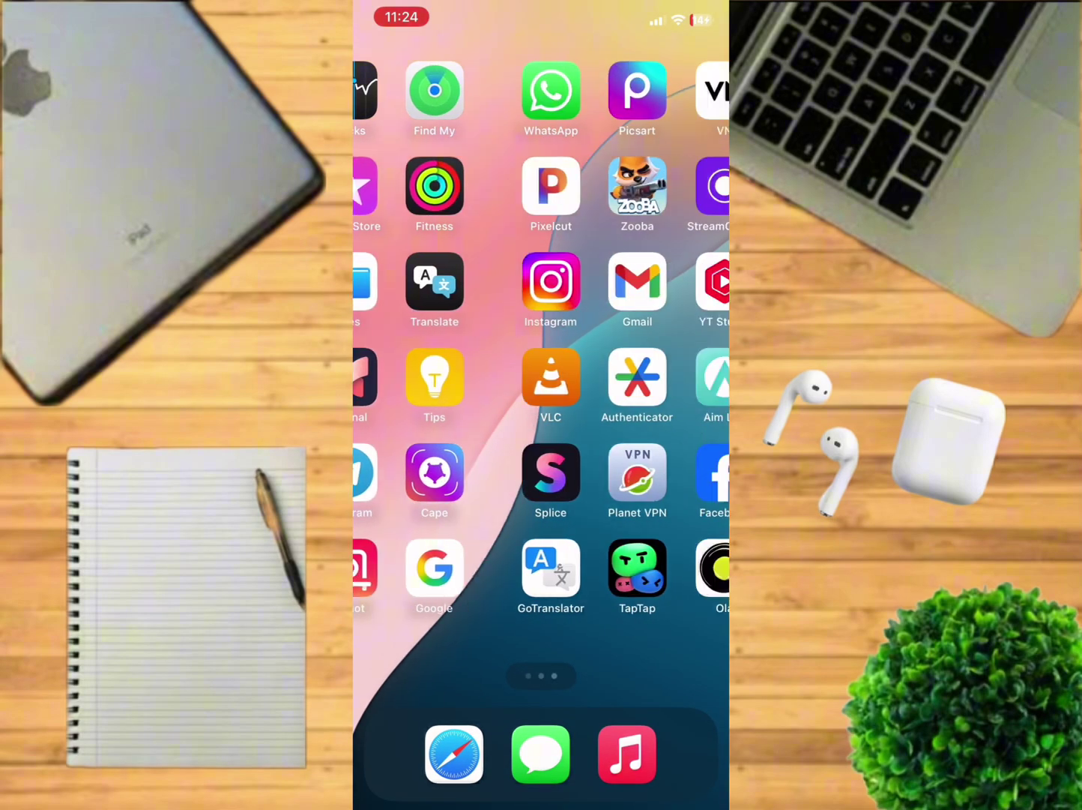
drag(660, 423, 423, 423)
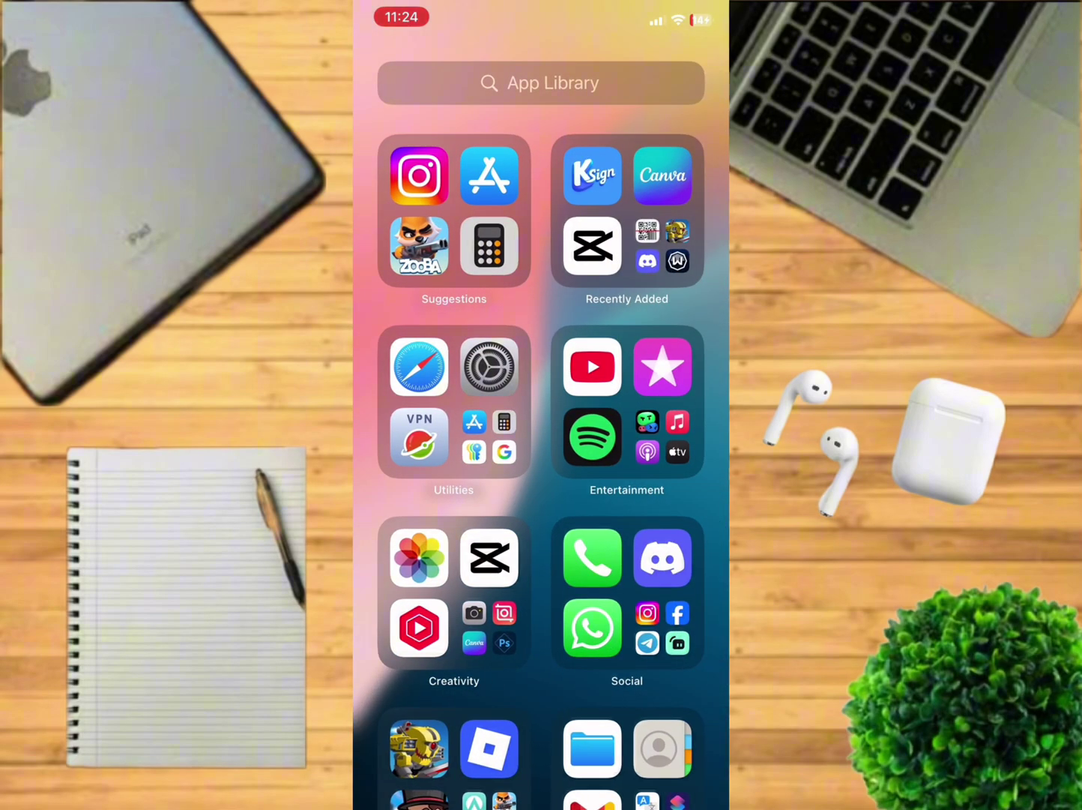
Launch KSign, view its Settings section, then close it back to the App Library
click(591, 174)
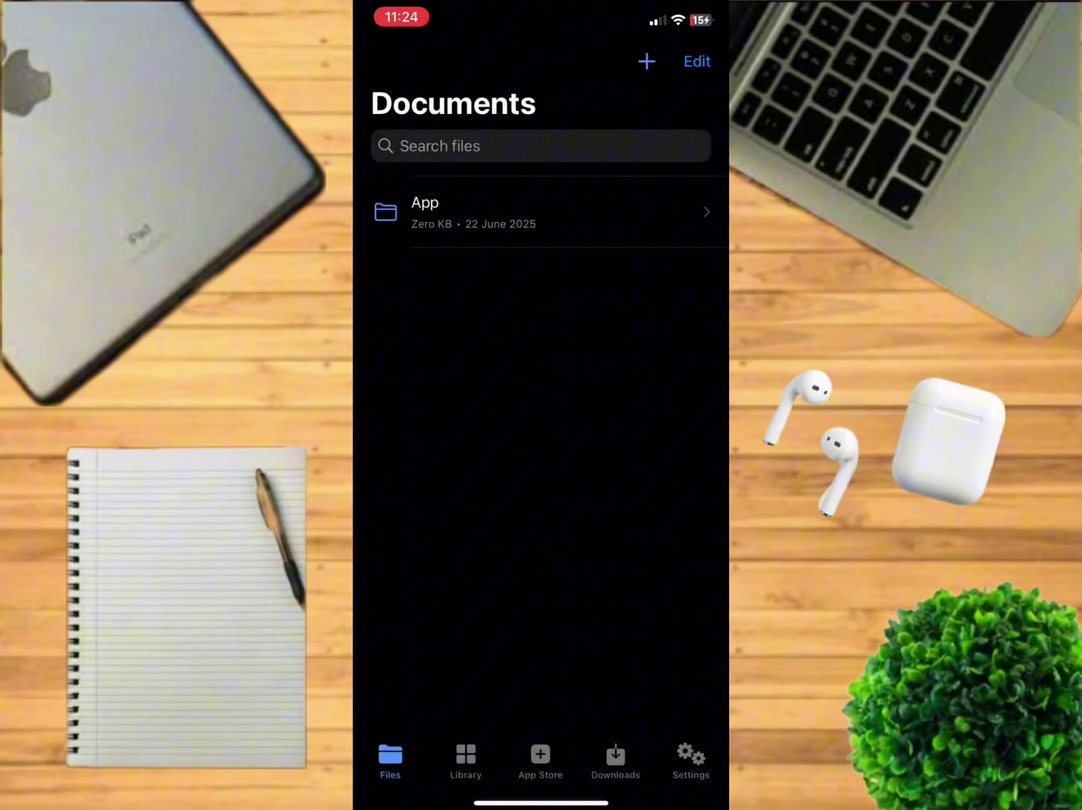
click(690, 758)
drag(541, 802, 542, 507)
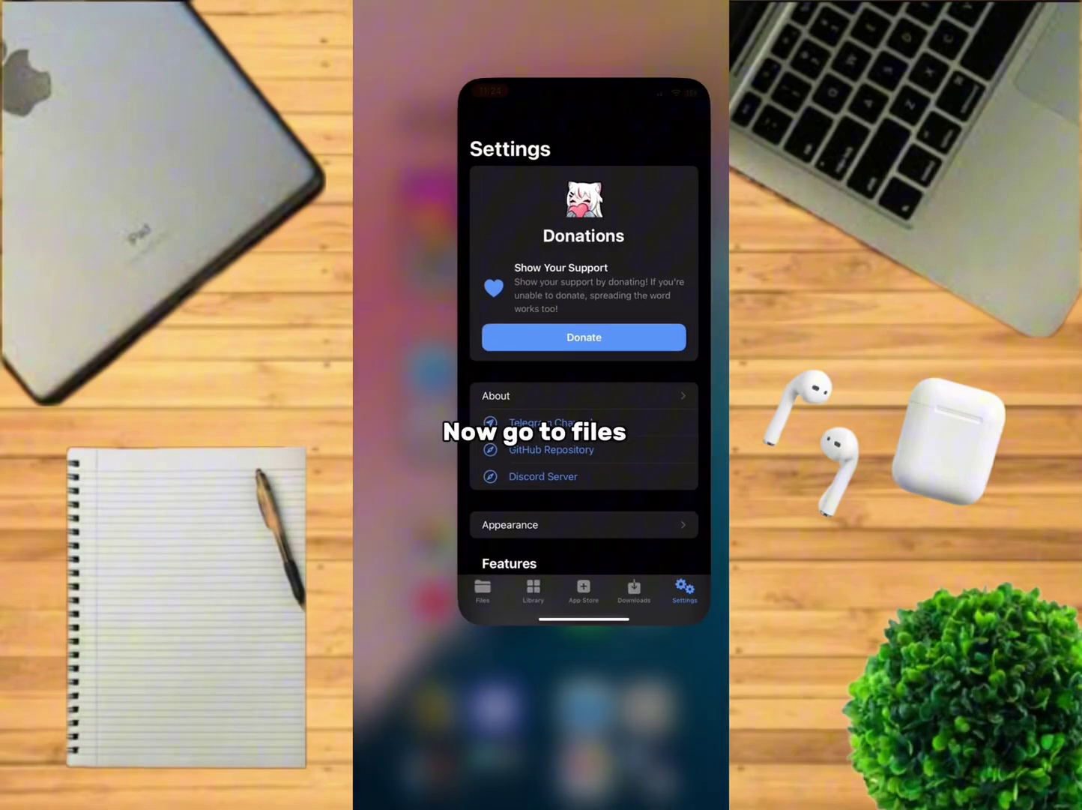
drag(541, 423, 542, 84)
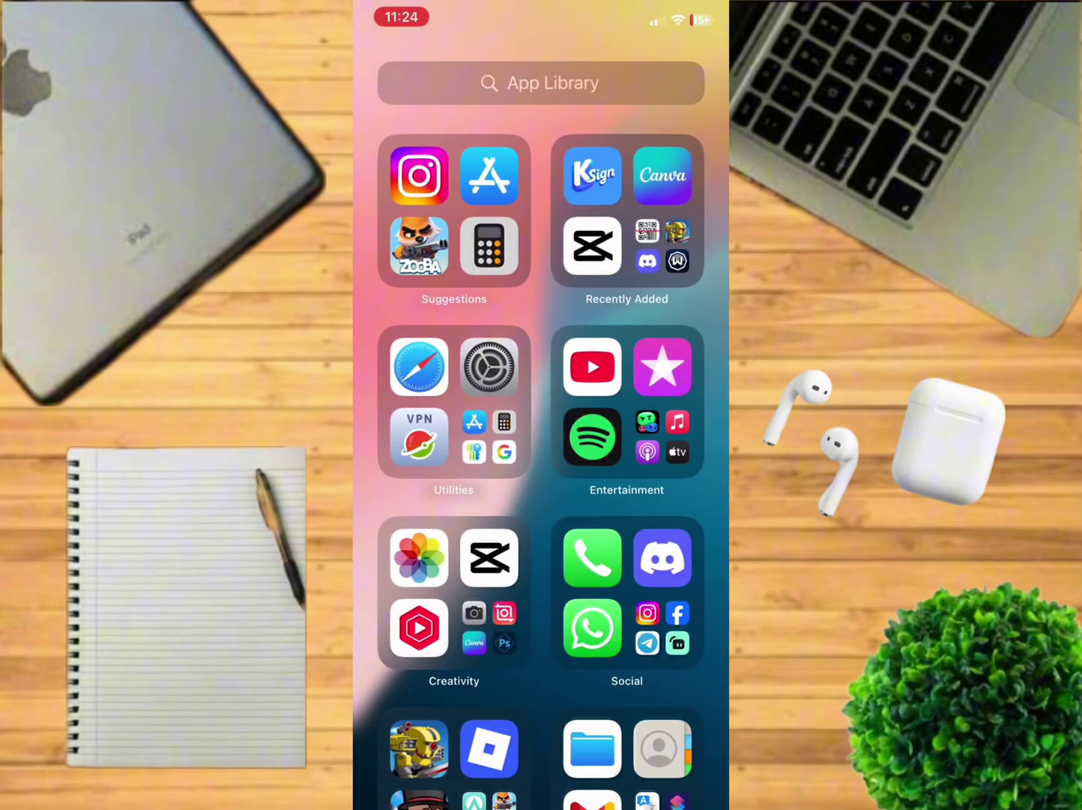
Launch Files from the App Library and browse to iCloud Drive > Downloads
click(541, 83)
text(F)
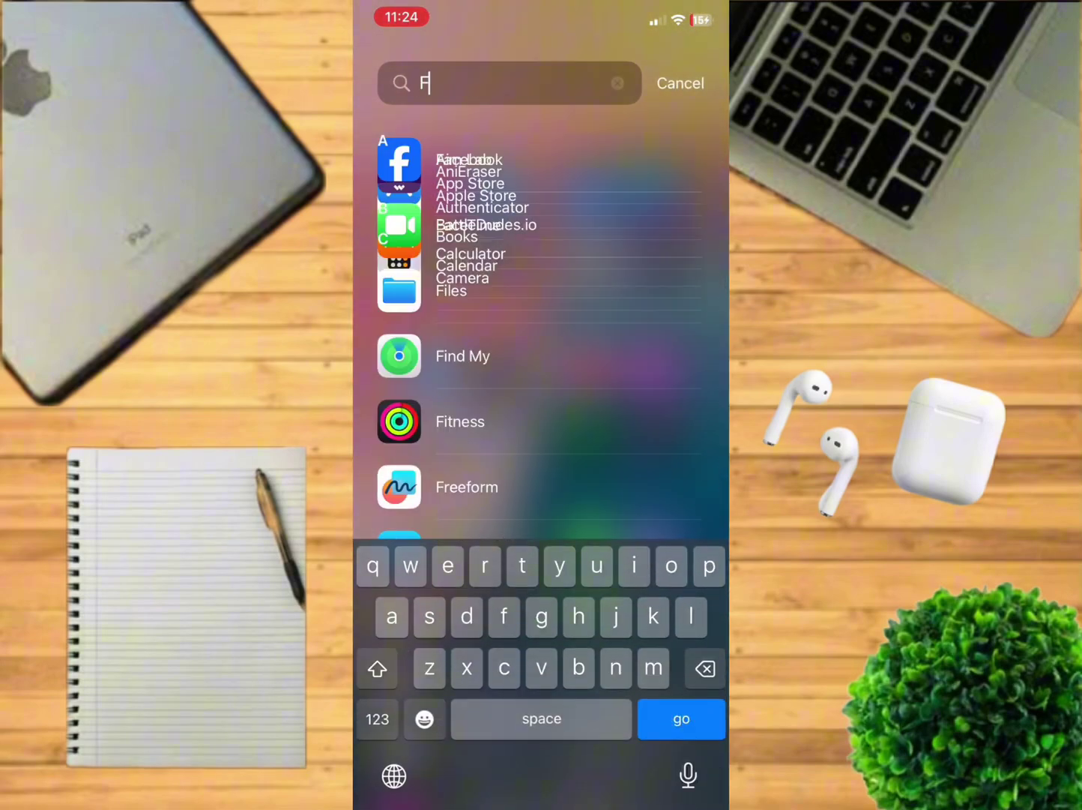
text(i)
click(450, 159)
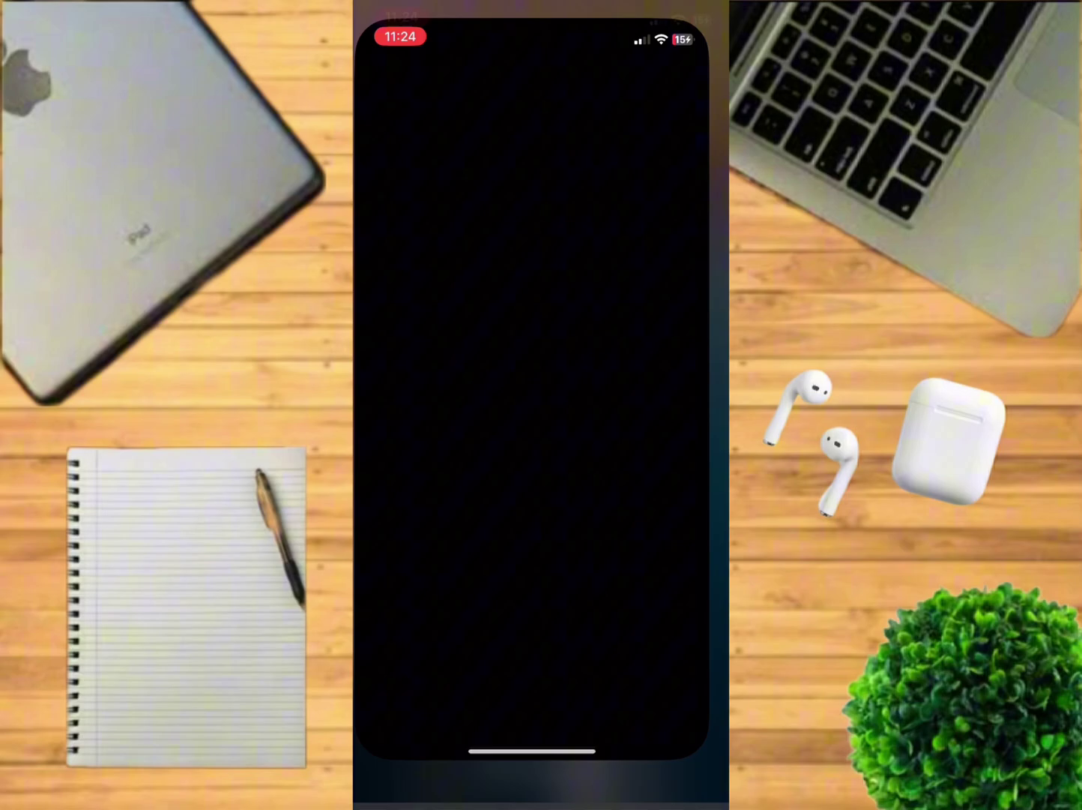
click(540, 760)
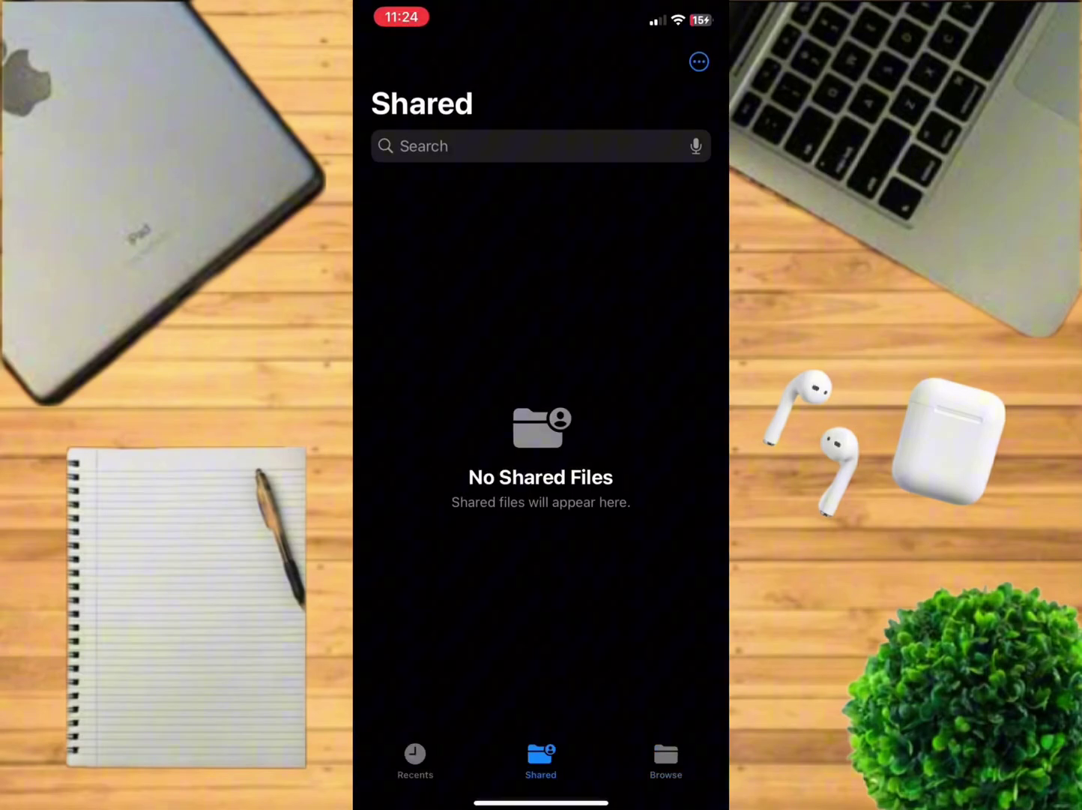
scroll(541, 423, down, 3)
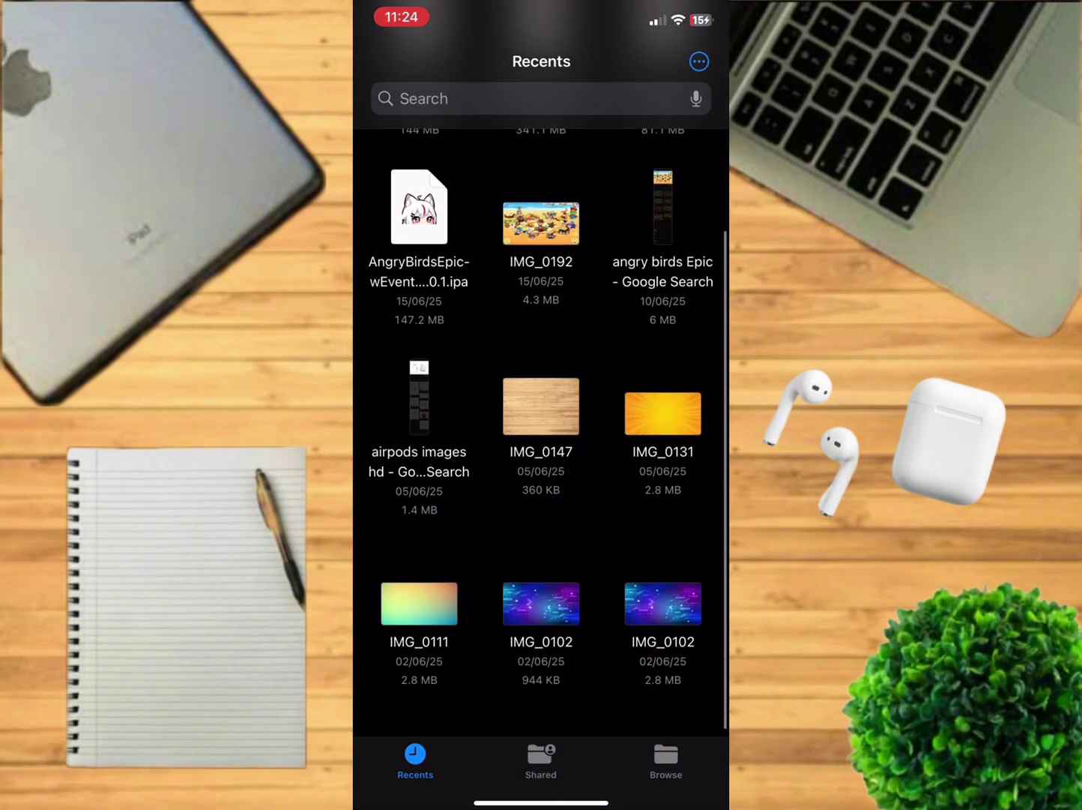
scroll(541, 423, up, 3)
click(666, 759)
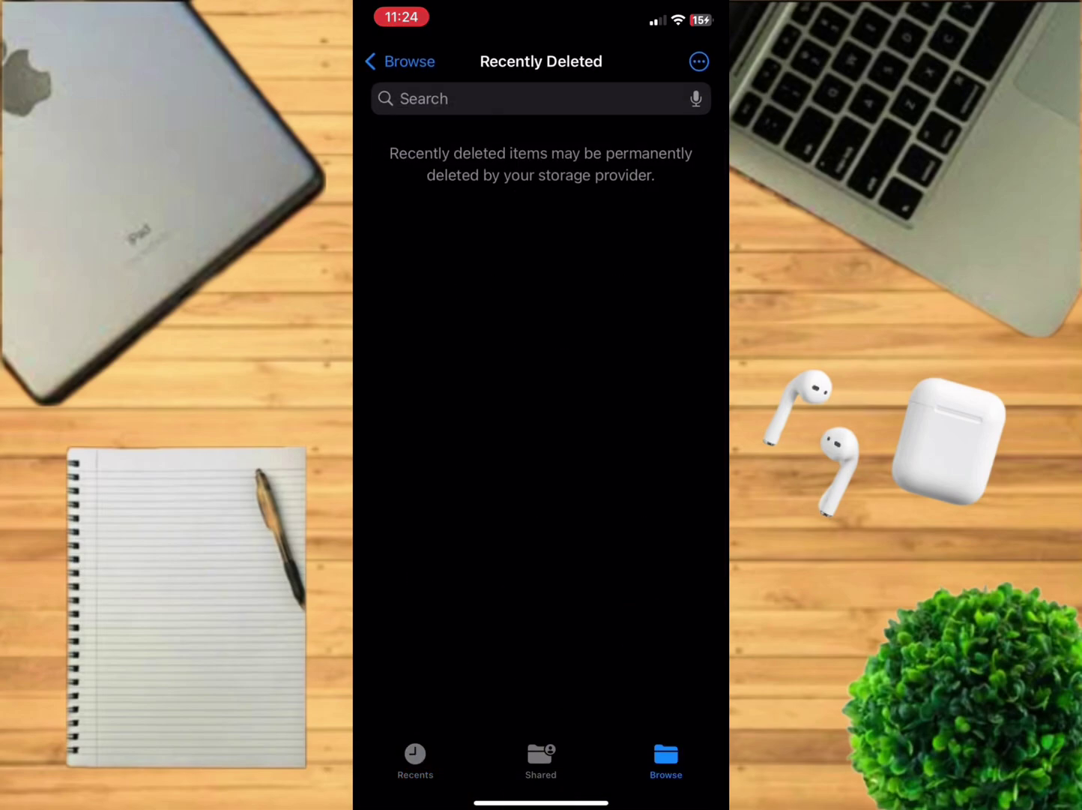
click(400, 61)
click(468, 282)
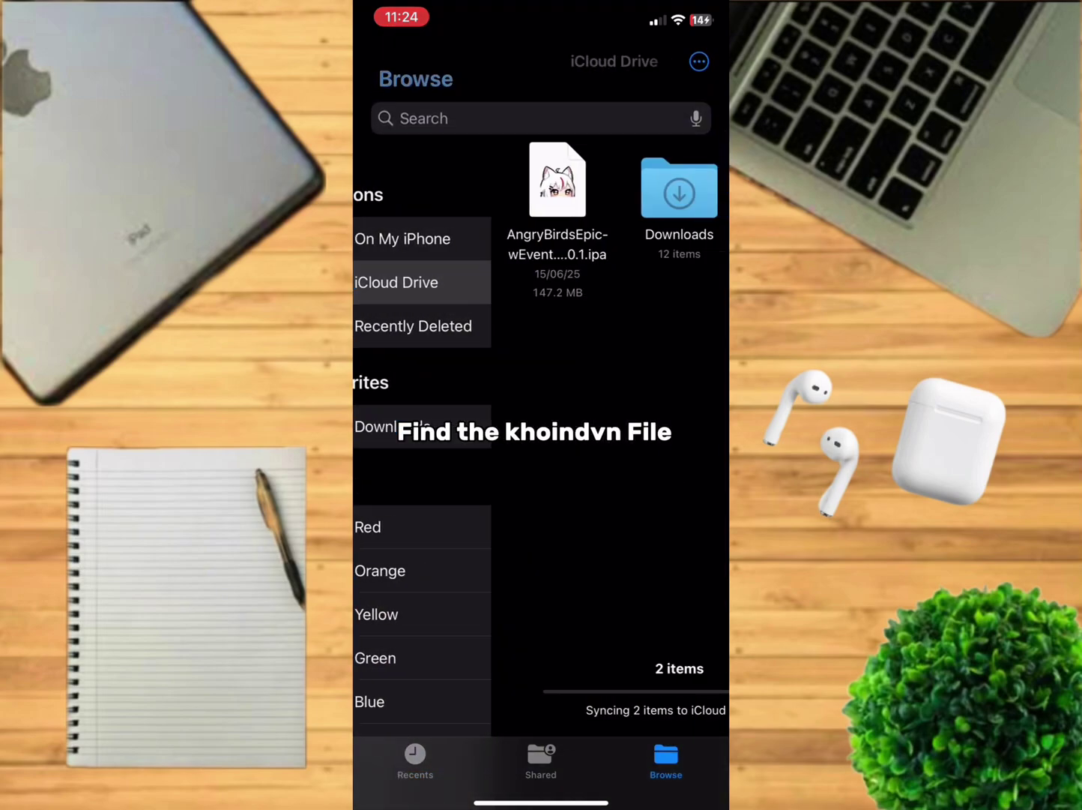
click(541, 188)
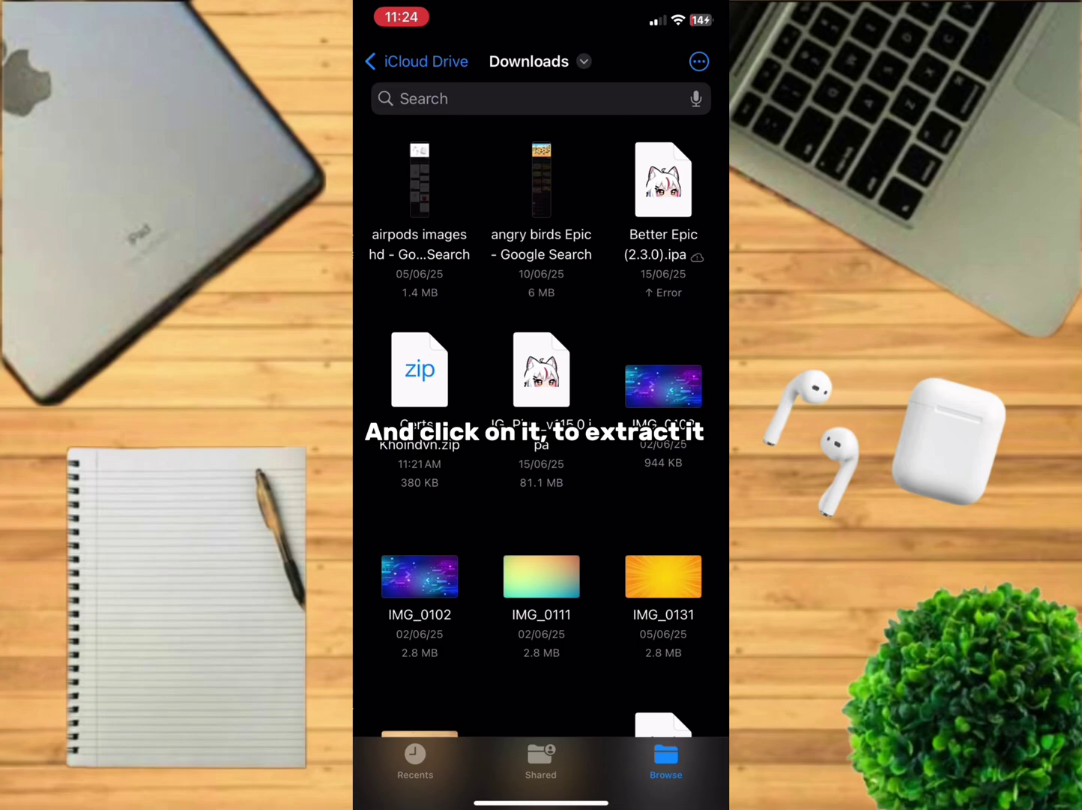
scroll(541, 422, down, 2)
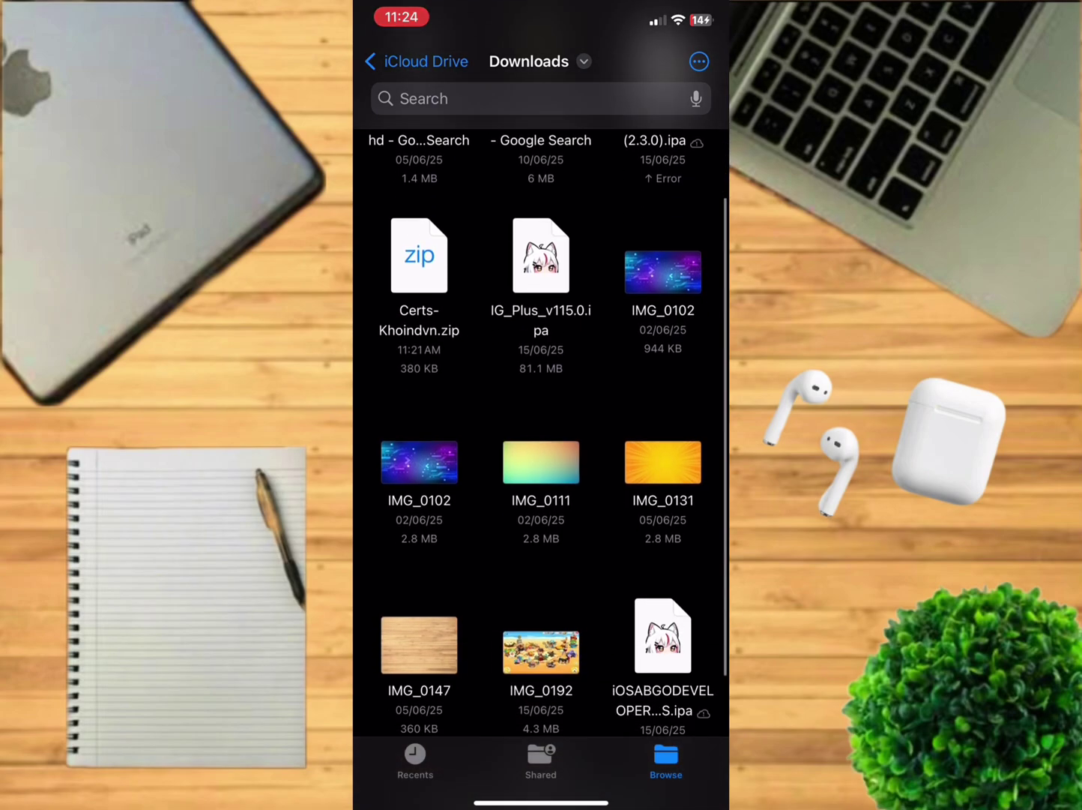
Extract Certs-Khoindvn.zip and open the resulting folder of certificate files
click(419, 255)
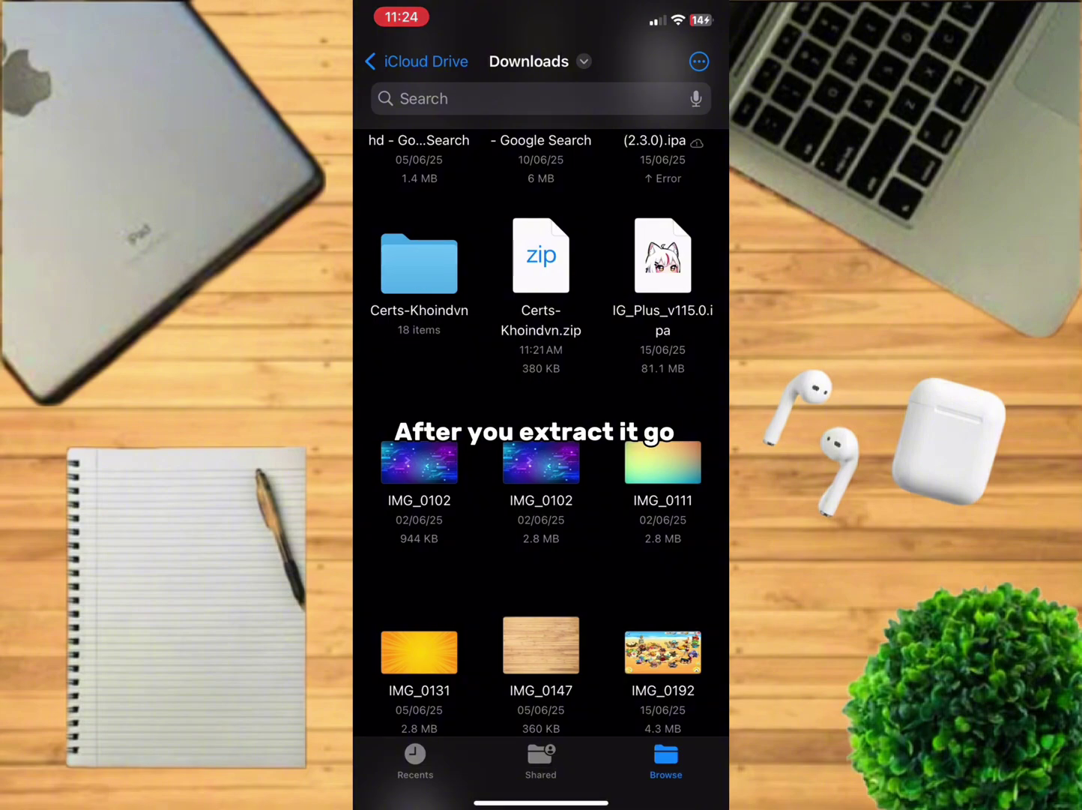
click(418, 264)
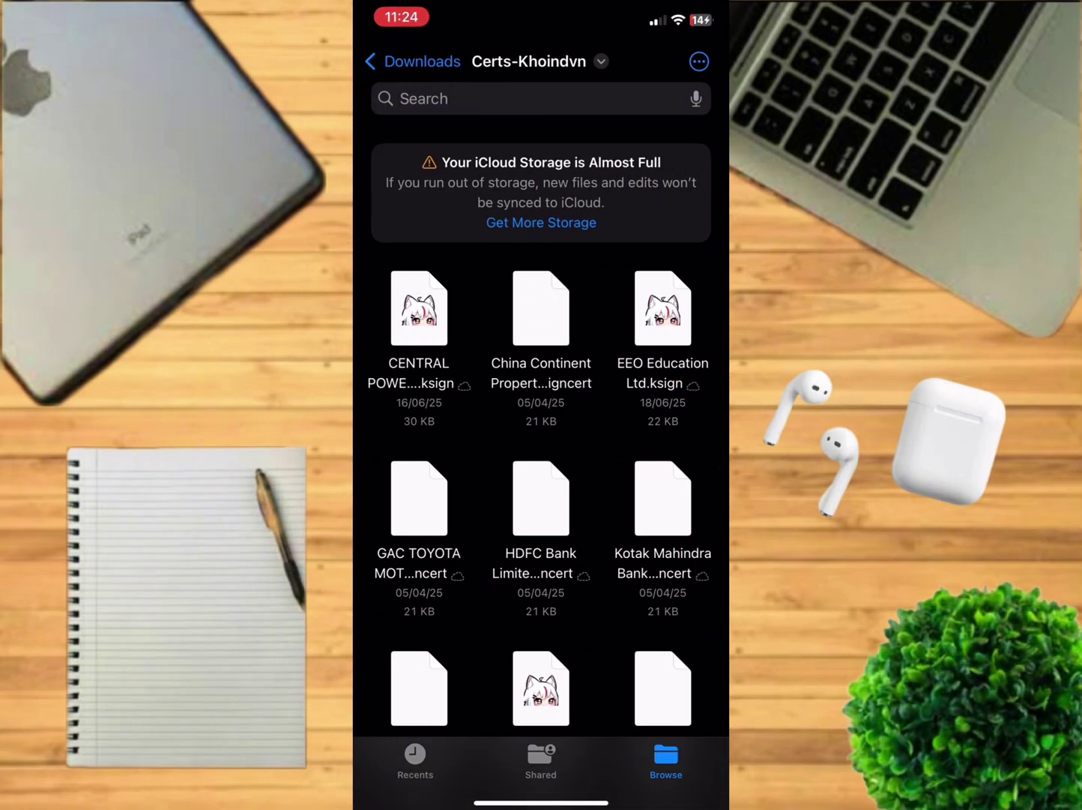
scroll(542, 423, down, 10)
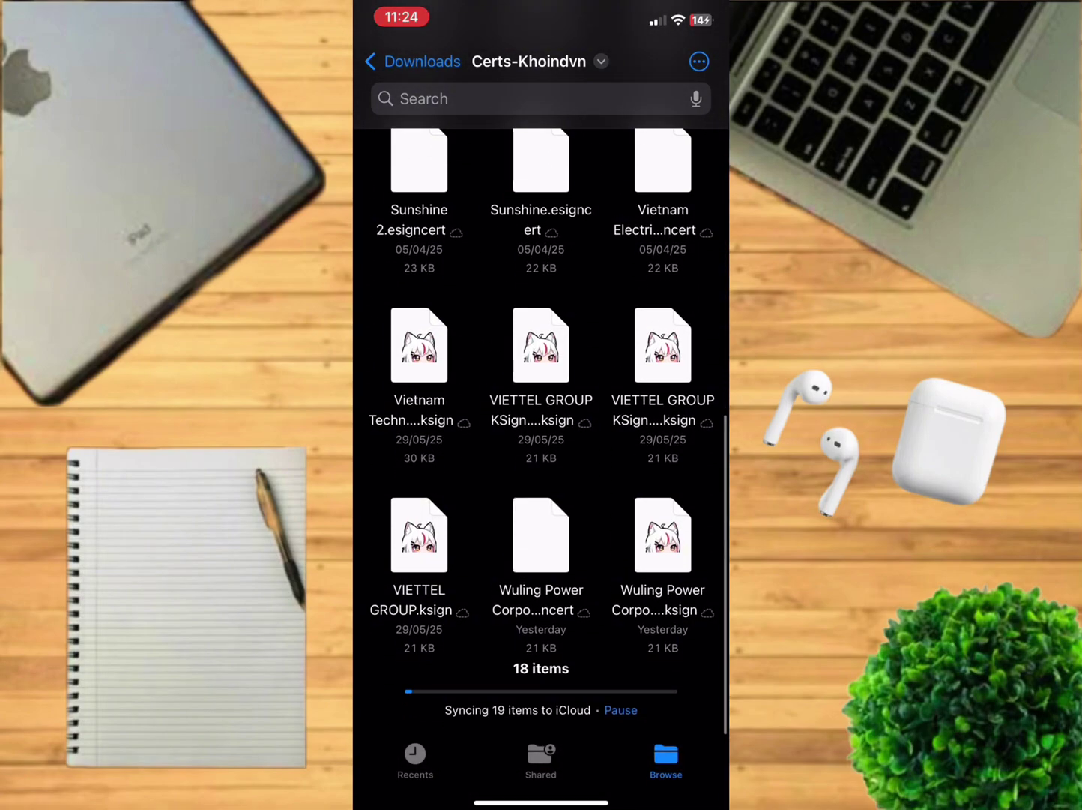
Switch back to KSign through the app switcher
drag(542, 802, 566, 676)
drag(508, 379, 643, 380)
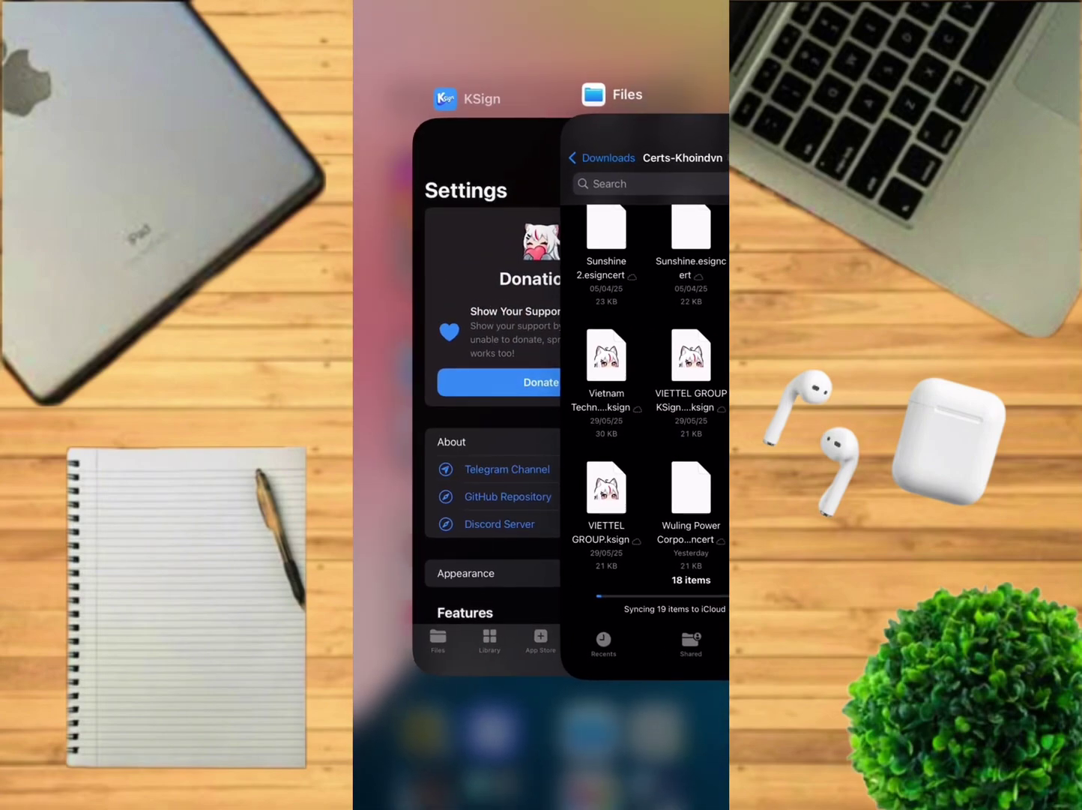
click(485, 354)
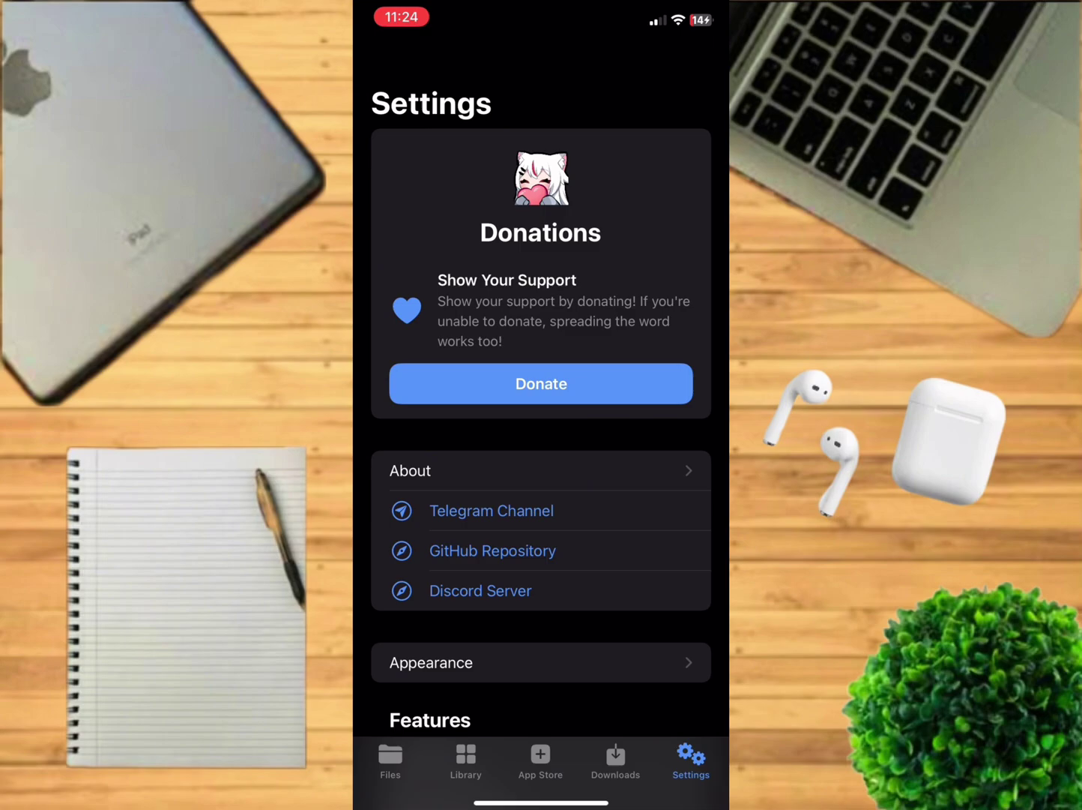
scroll(542, 422, down, 5)
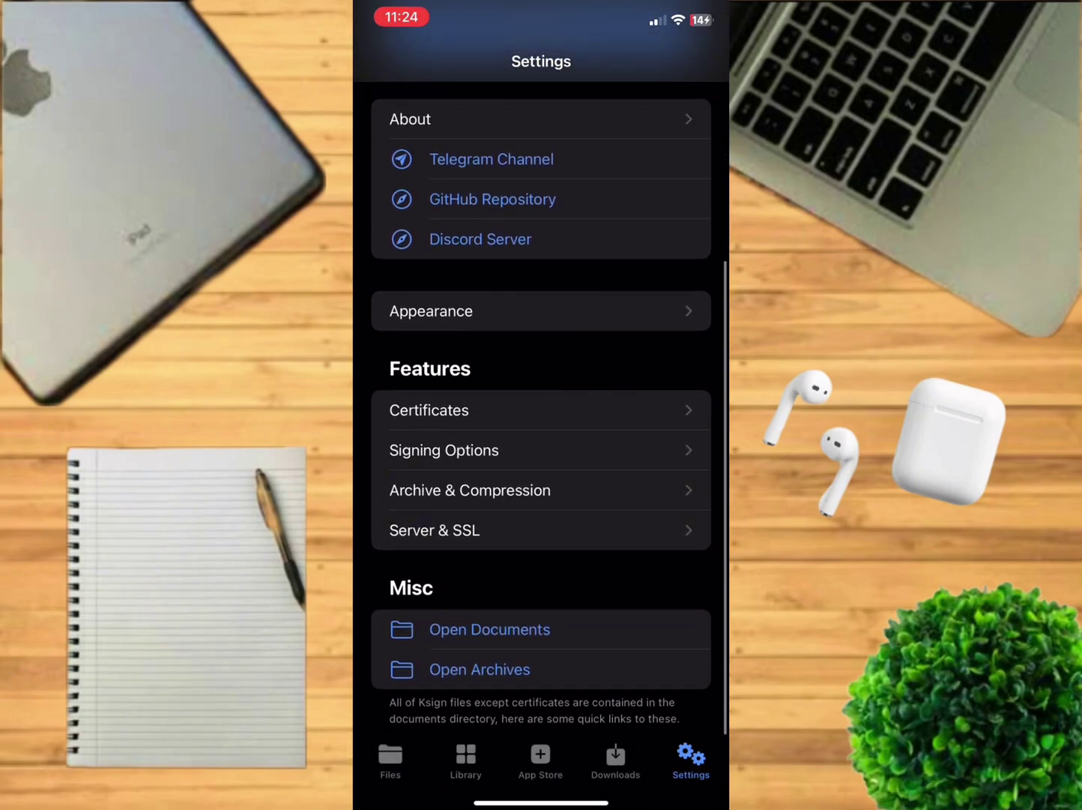
Import the Wuling Power Corporation .ksign certificate from Downloads > Certs-Khoindvn into KSign's Certificates
click(429, 410)
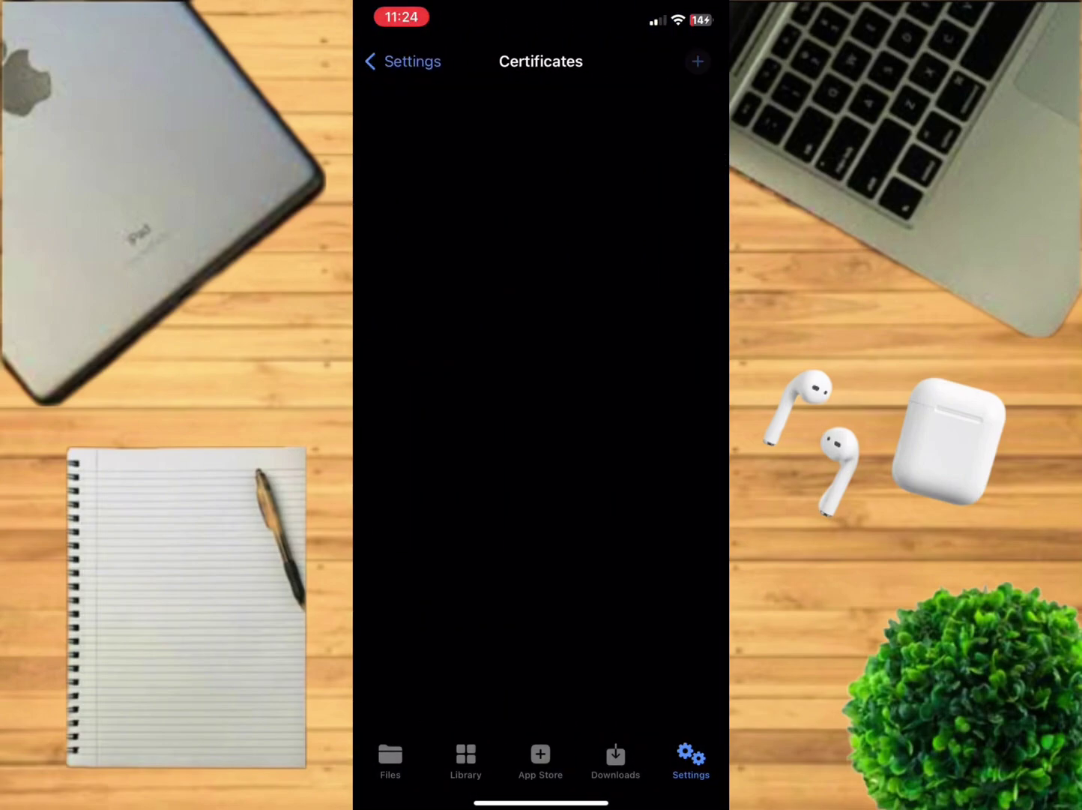
click(698, 60)
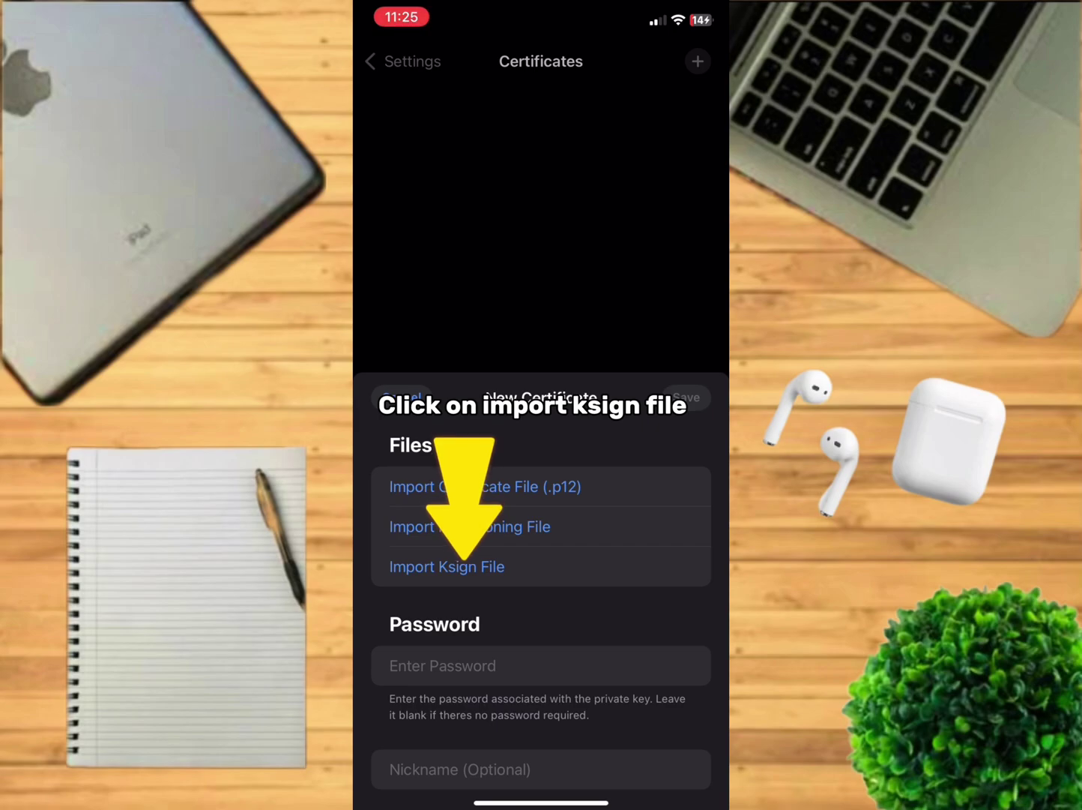
click(447, 565)
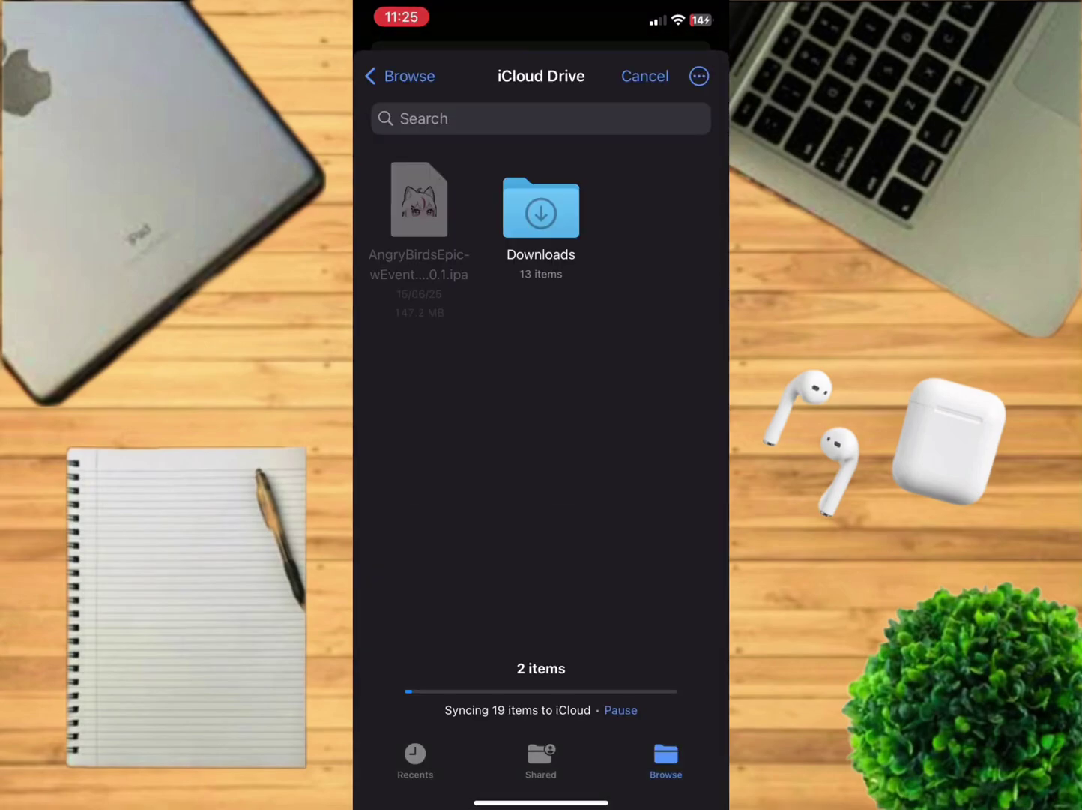
click(542, 212)
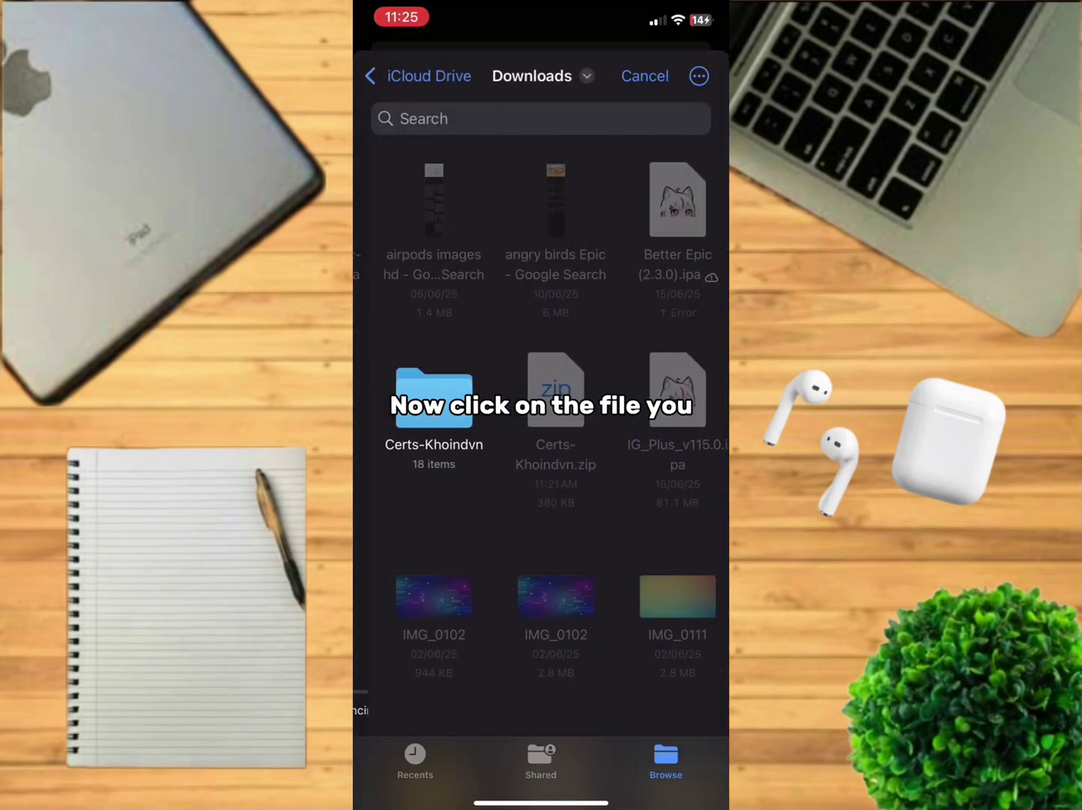
click(418, 397)
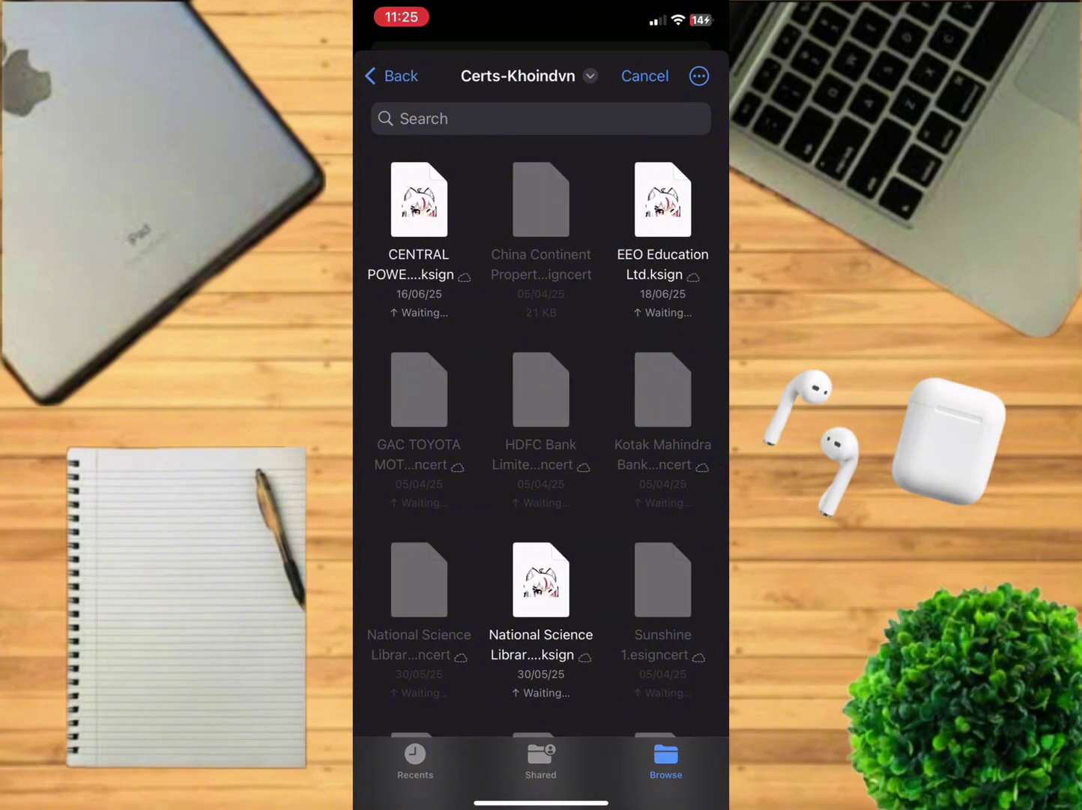
scroll(541, 423, down, 7)
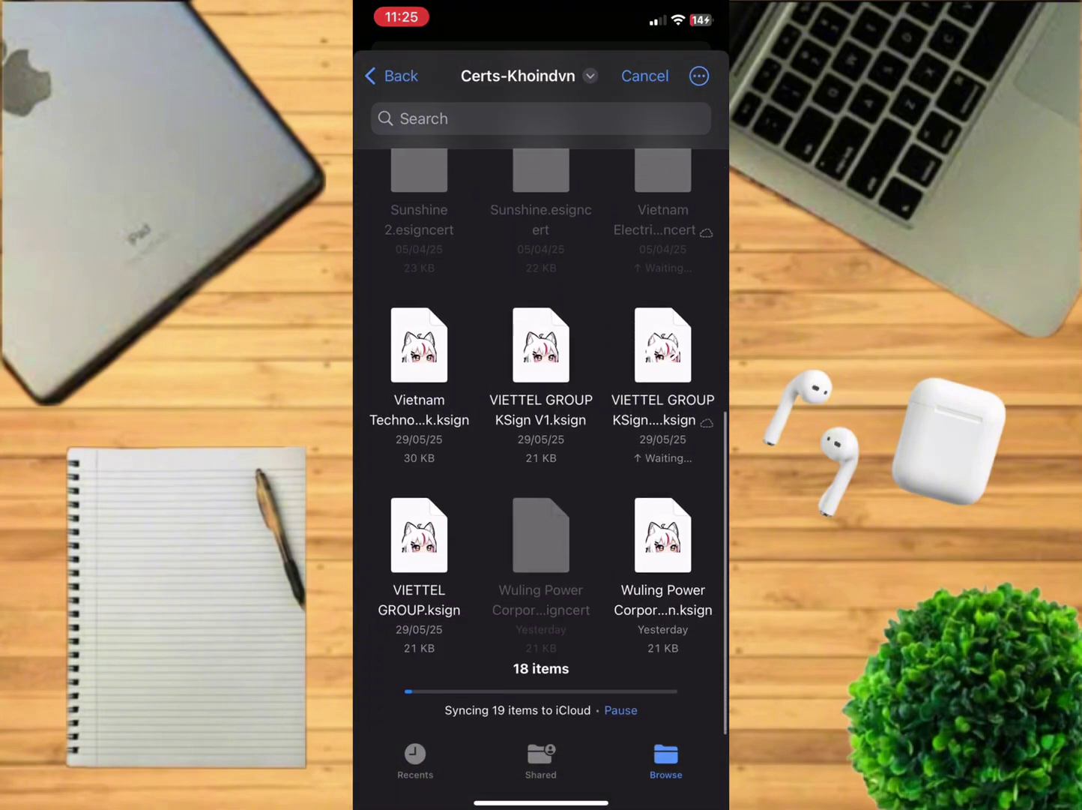
click(663, 536)
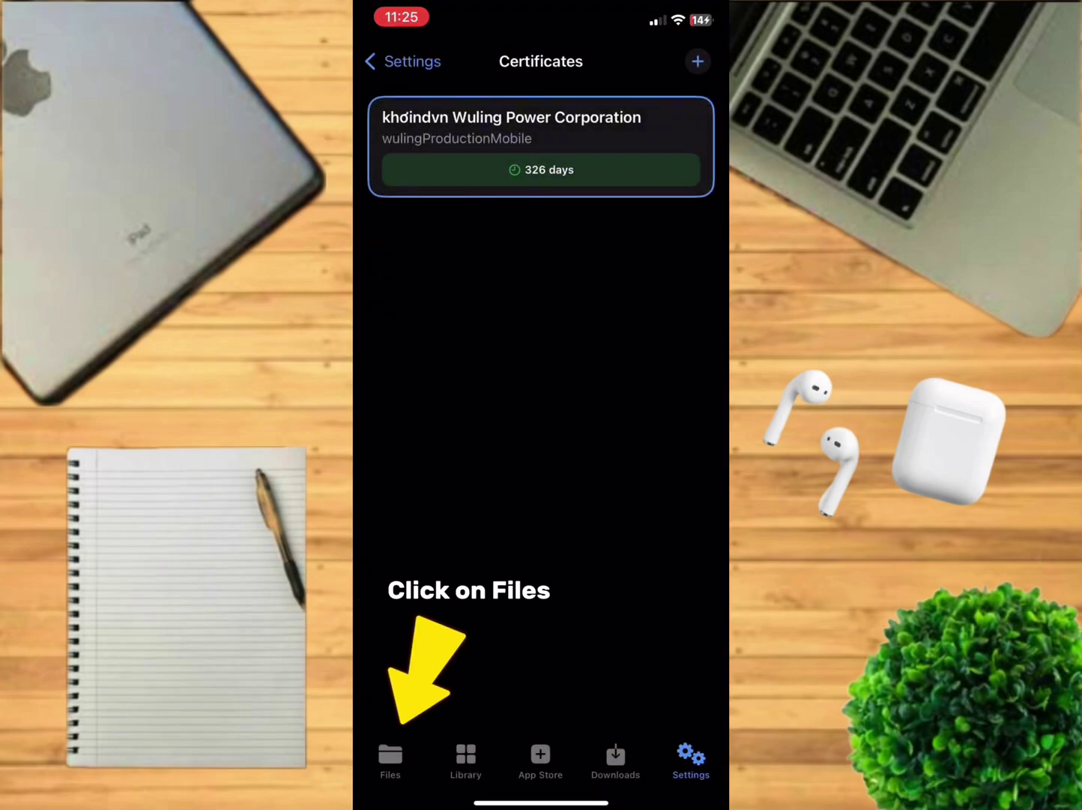
Import AngryBirdsEpic-wEvents-v3.0.1.ipa from iCloud Drive into KSign's Documents and dismiss the success message
click(389, 758)
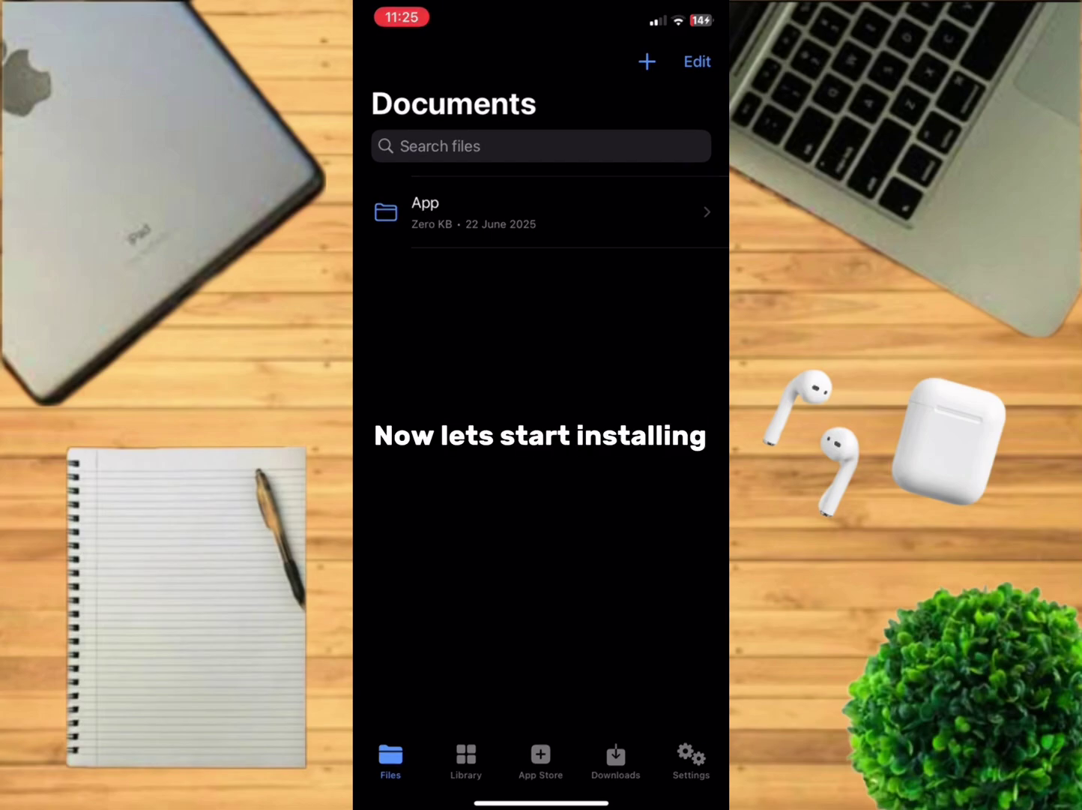
click(647, 61)
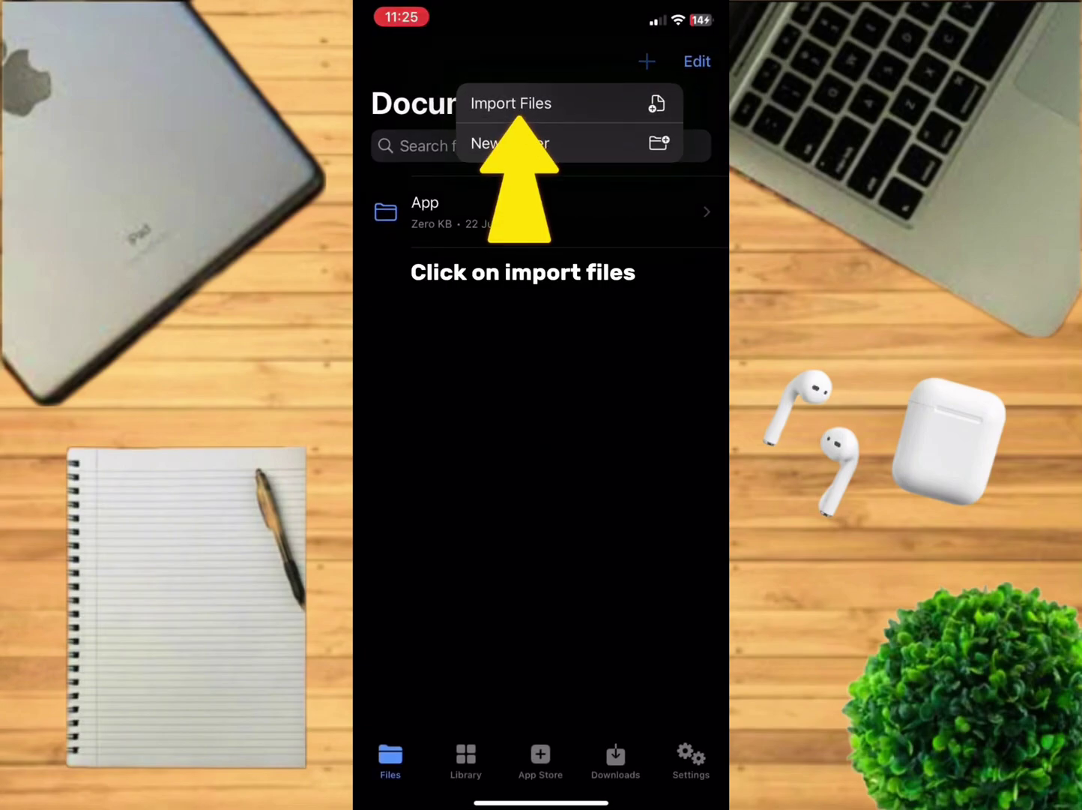
click(511, 104)
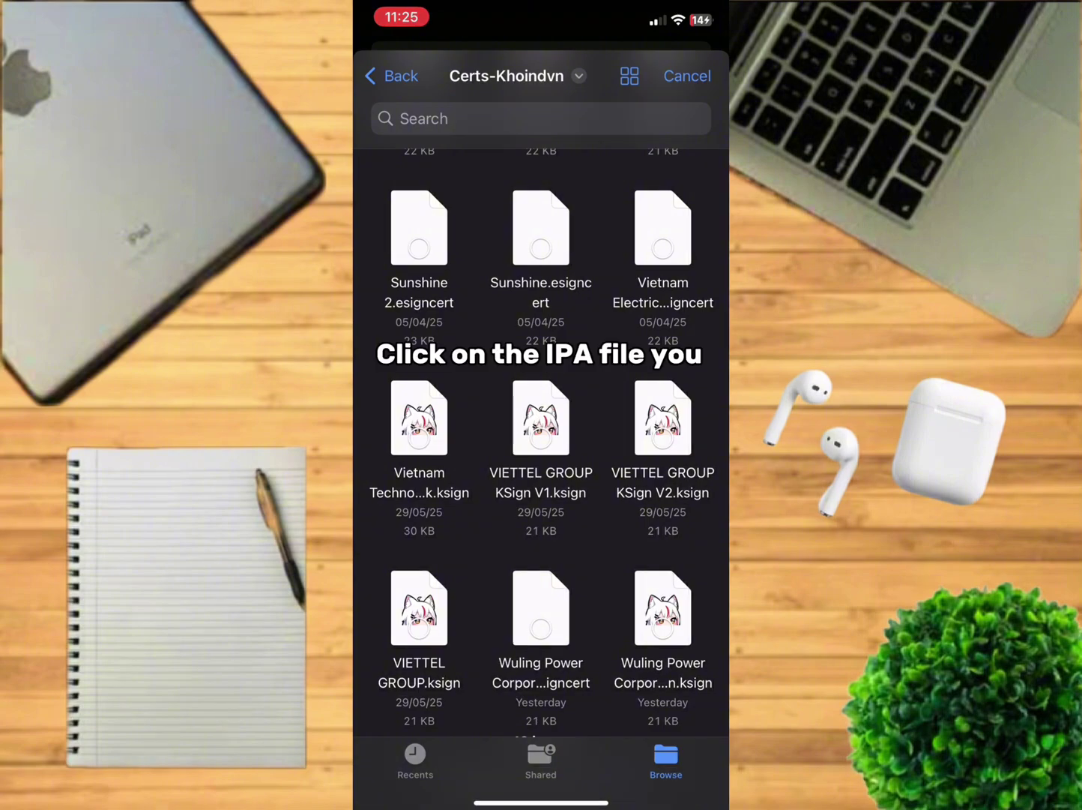
scroll(541, 439, up, 5)
click(392, 75)
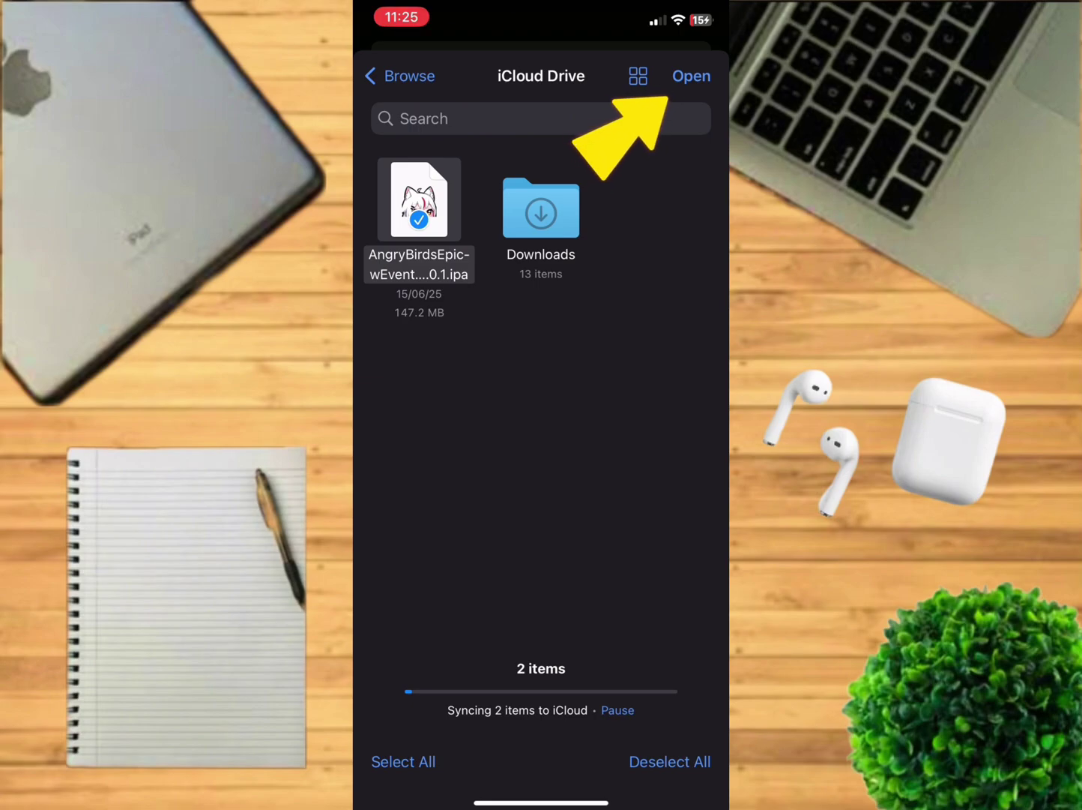
click(691, 75)
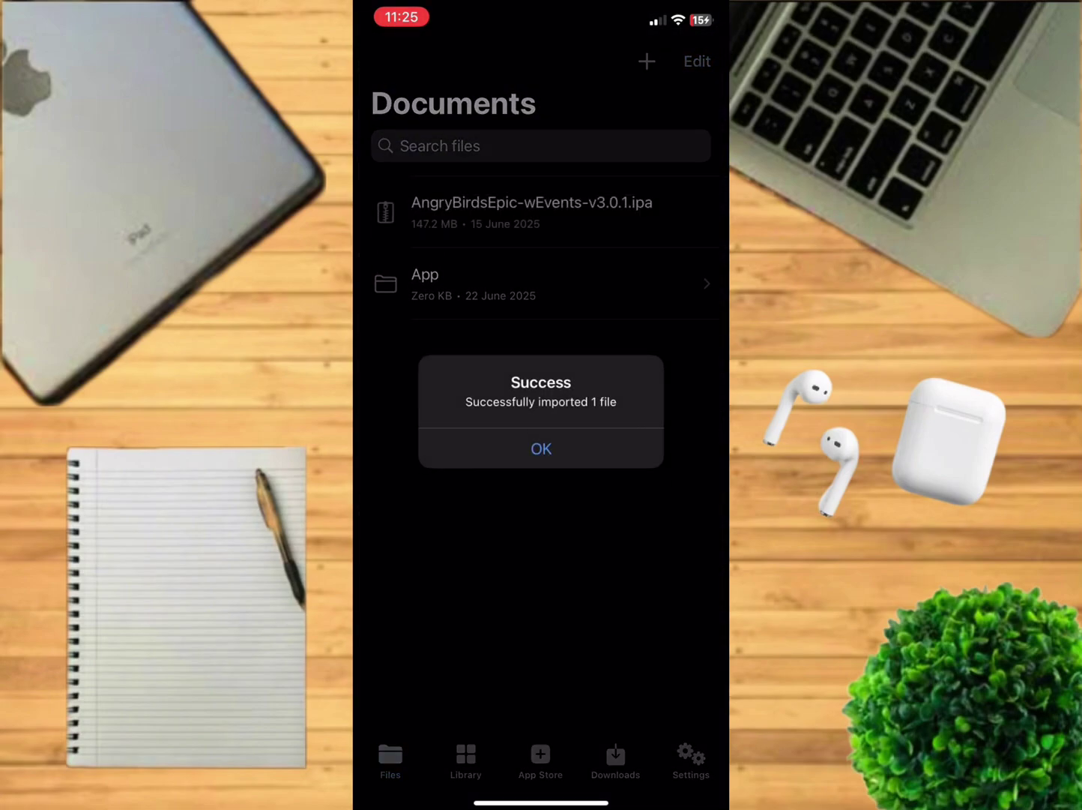
click(541, 448)
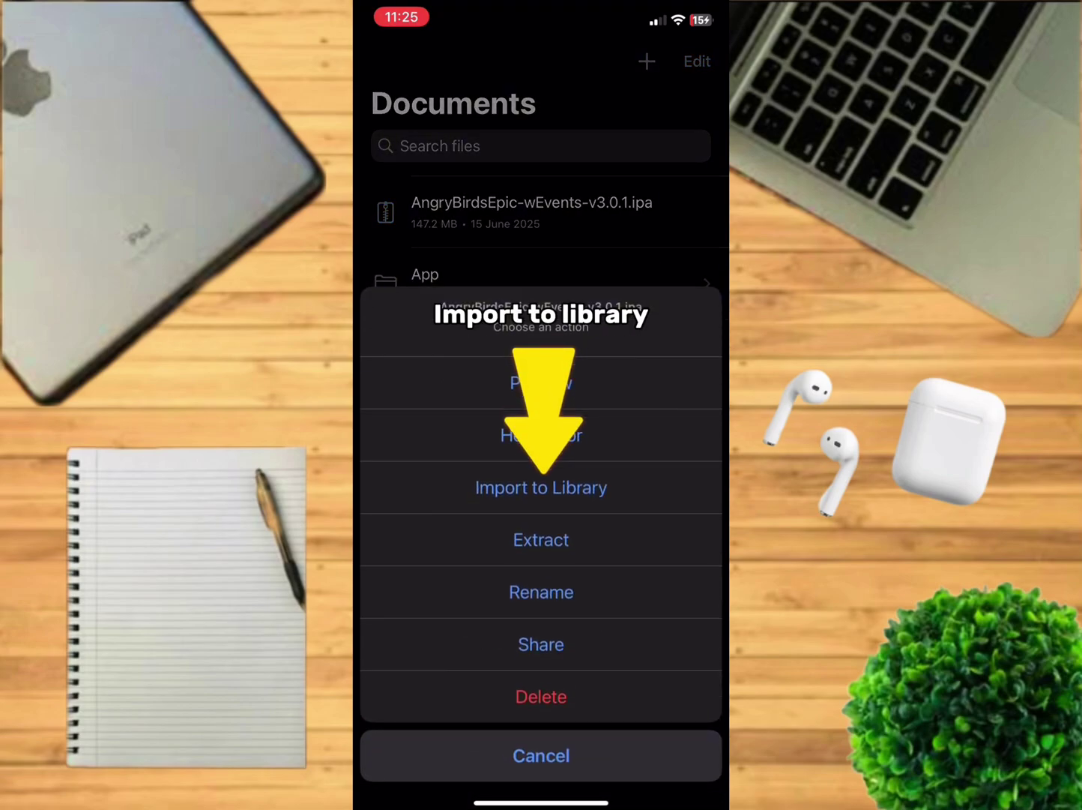
Import the Angry Birds Epic IPA to KSign's library, adding Epic wEvents 3.0.1 (com.rovio.gold)
click(541, 488)
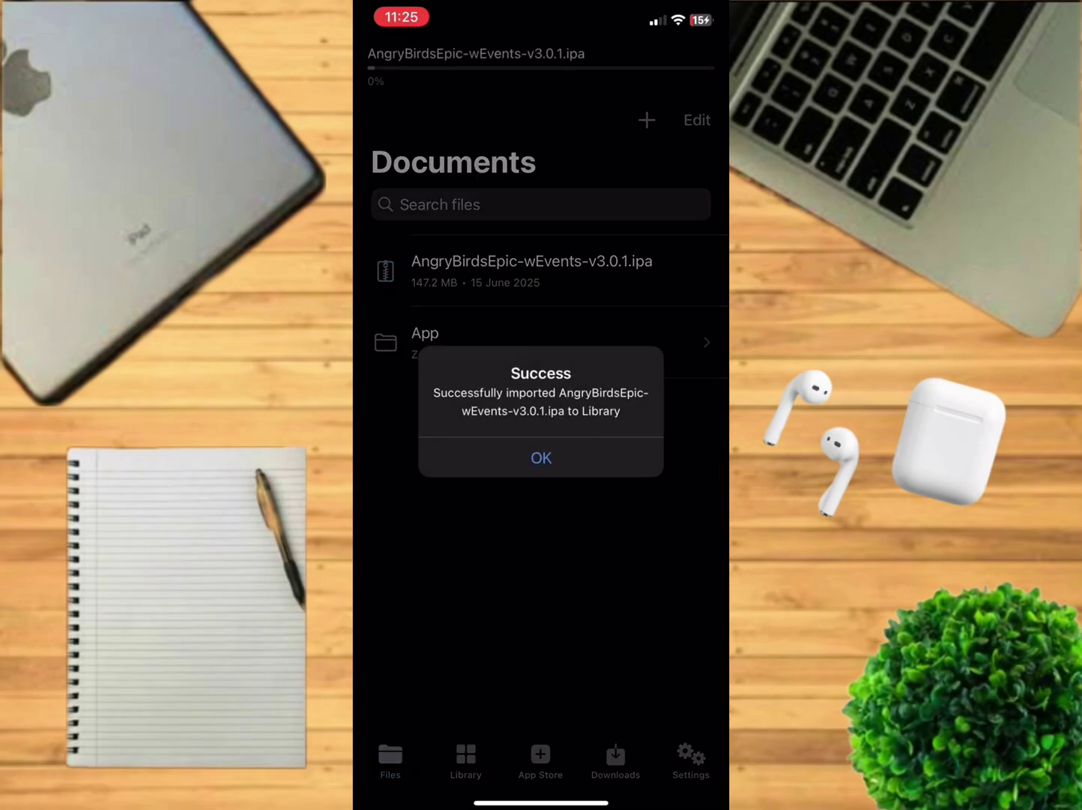
click(541, 458)
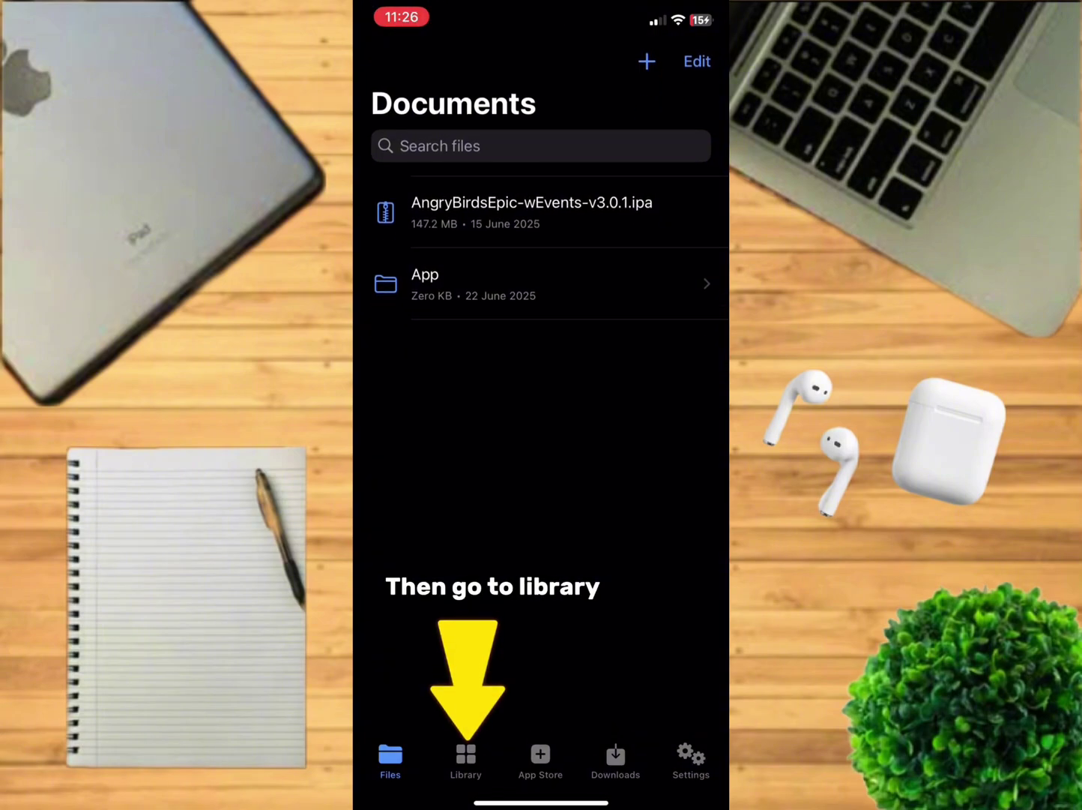
Sign & Install Epic wEvents from the Library with the Wuling Power certificate until status shows Completed
click(465, 761)
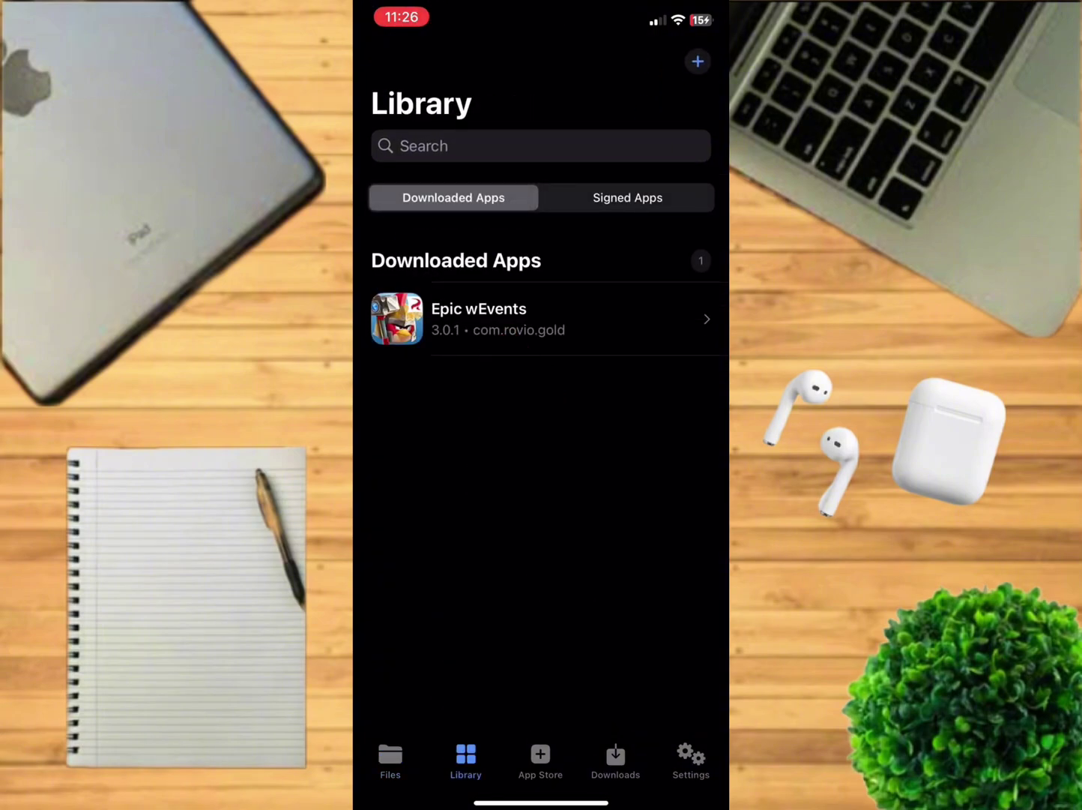
click(542, 318)
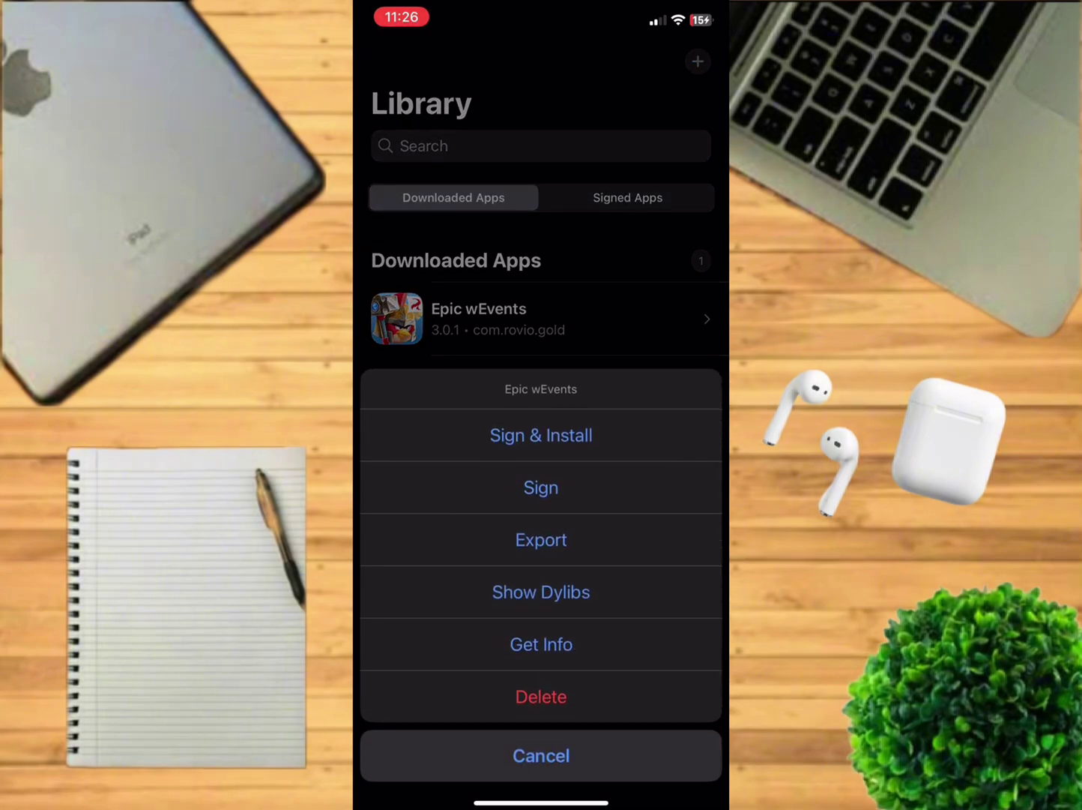
click(541, 436)
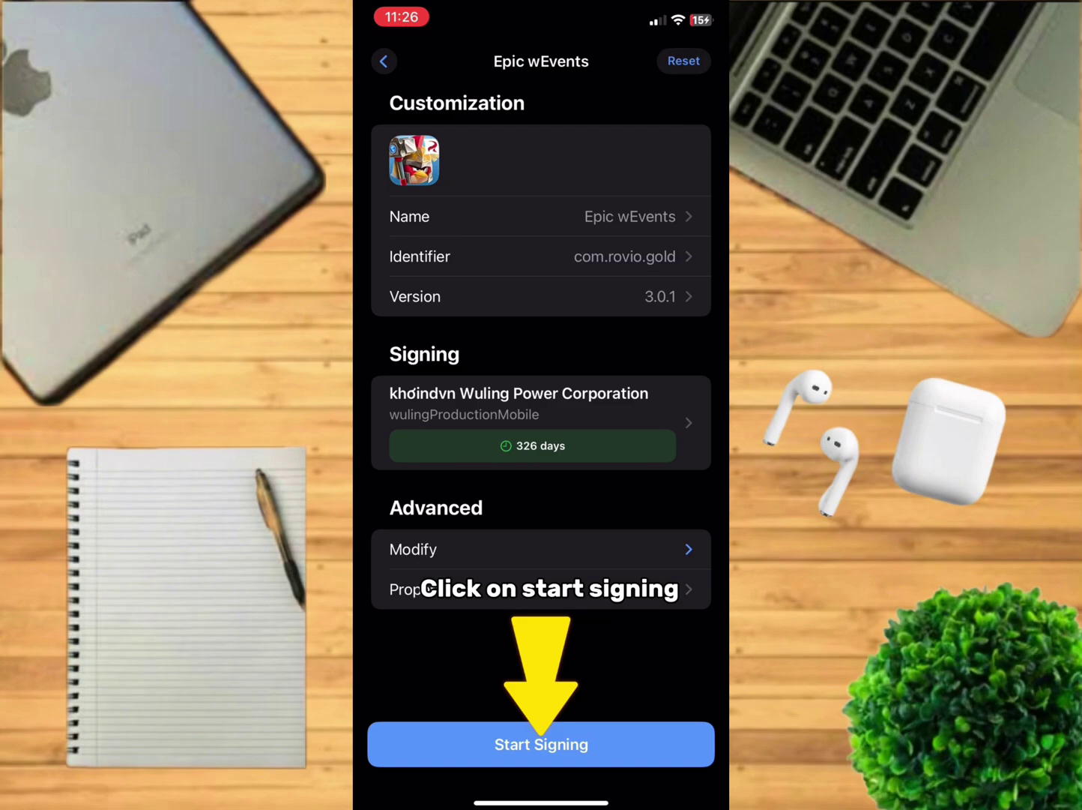
click(542, 744)
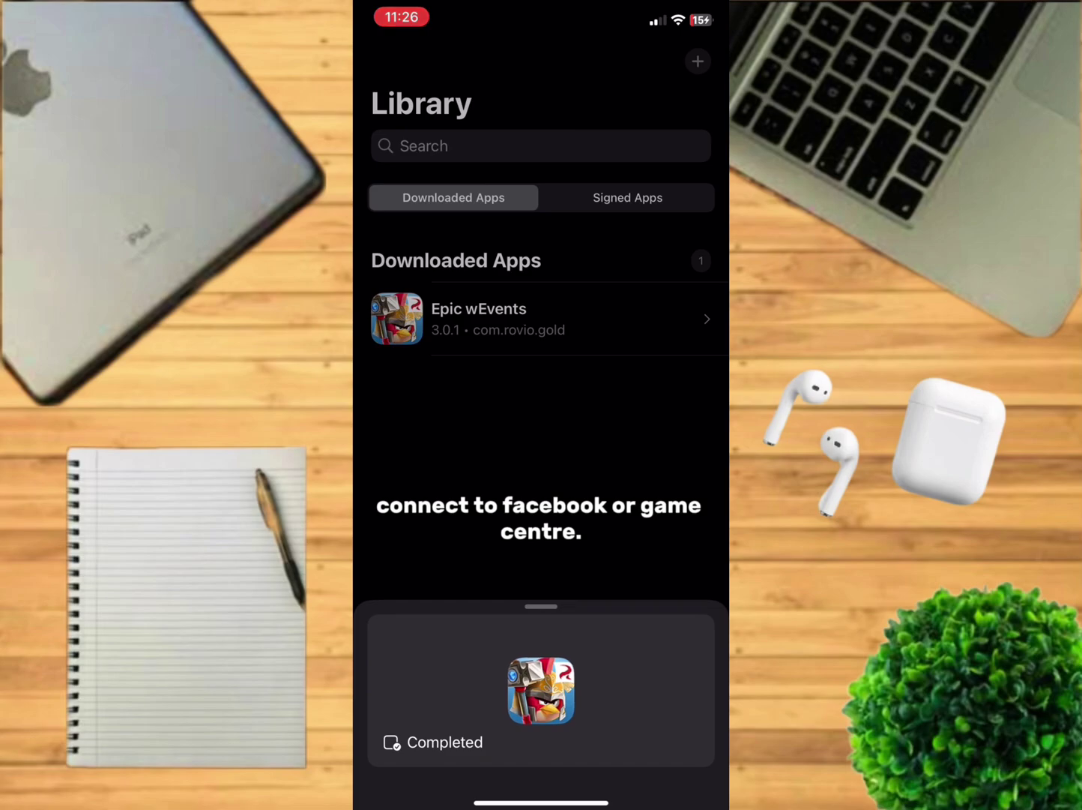
Close KSign in the app switcher and reach the App Library's Recently Added apps
drag(542, 801, 542, 507)
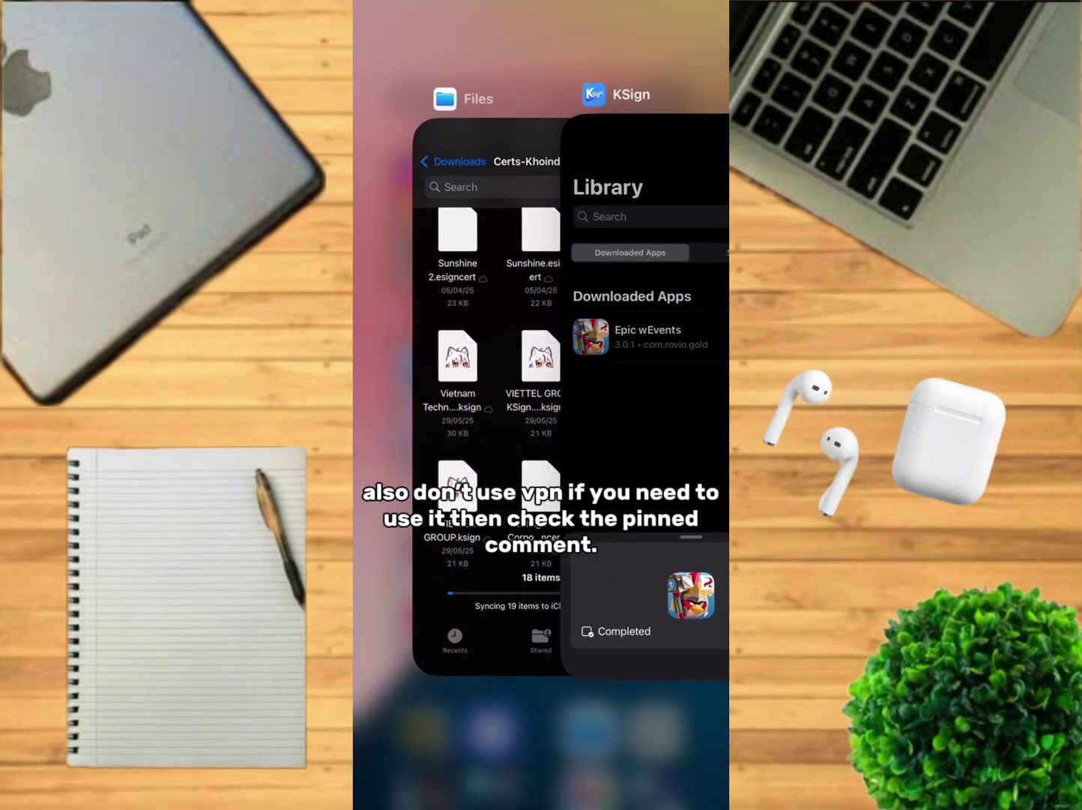
drag(541, 389, 541, 101)
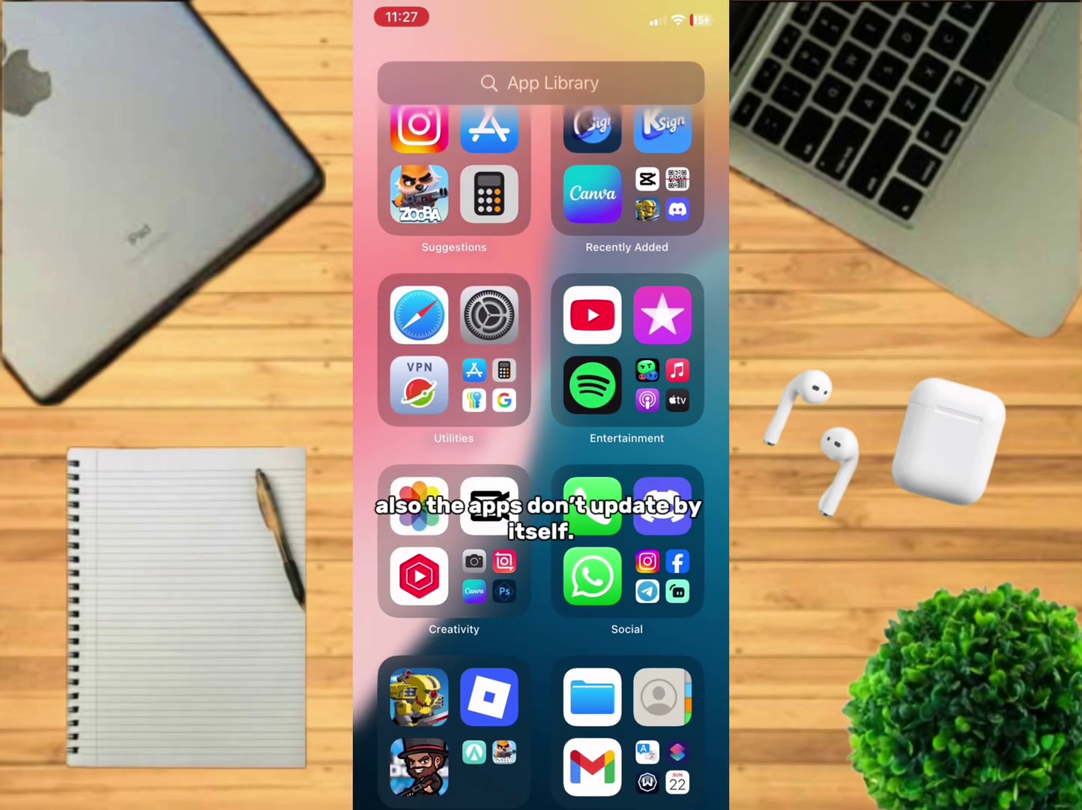
mouse_move(406, 380)
mouse_down()
mouse_move(695, 379)
mouse_move(406, 379)
mouse_up()
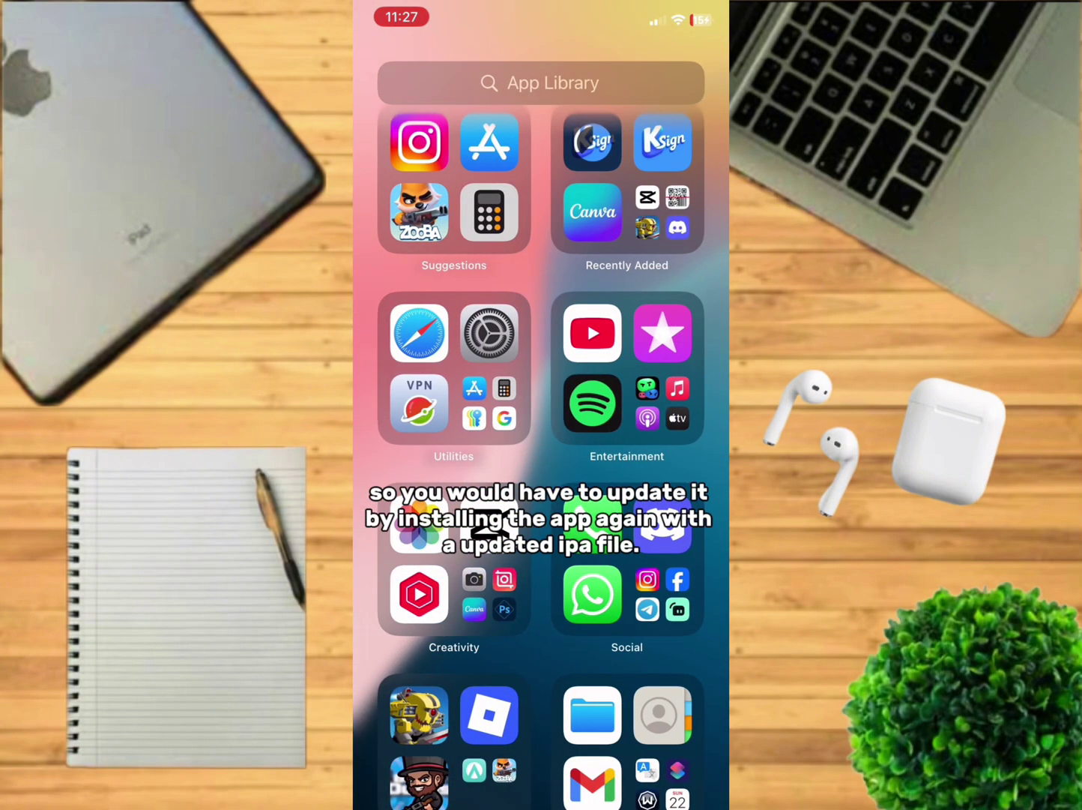
drag(542, 338, 541, 506)
click(683, 82)
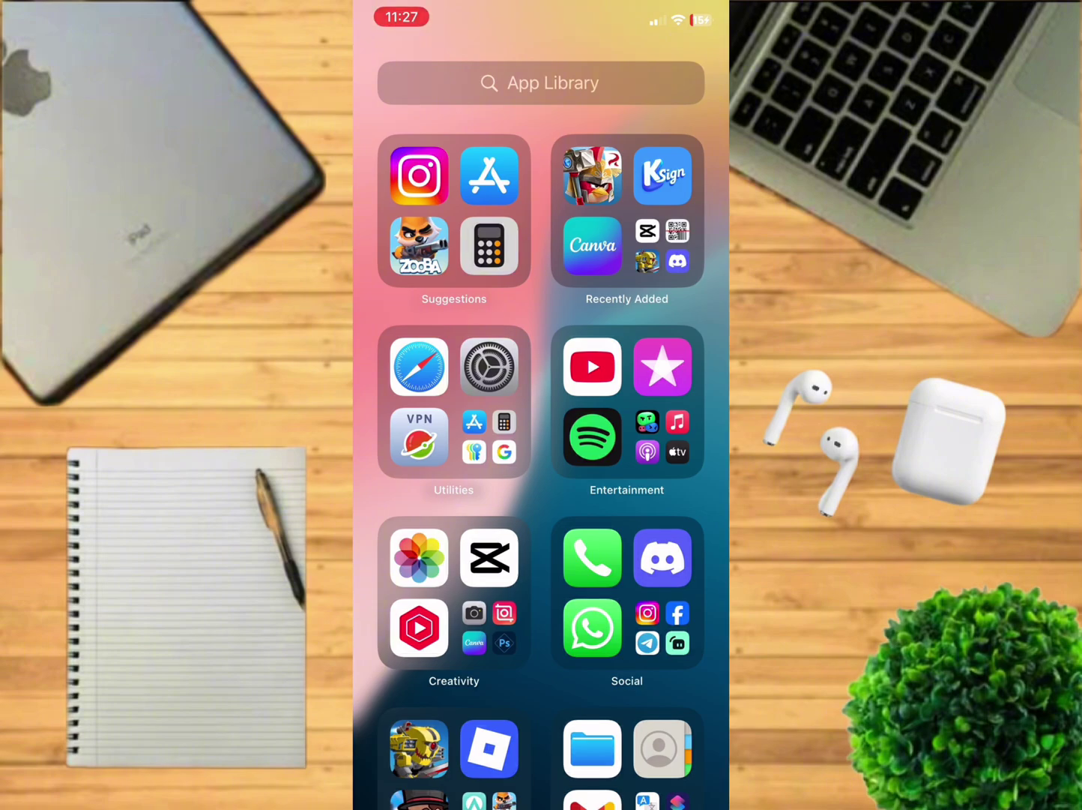
Launch the installed Epic wEvents (Angry Birds Epic) and let it load past the Rovio splash
click(592, 175)
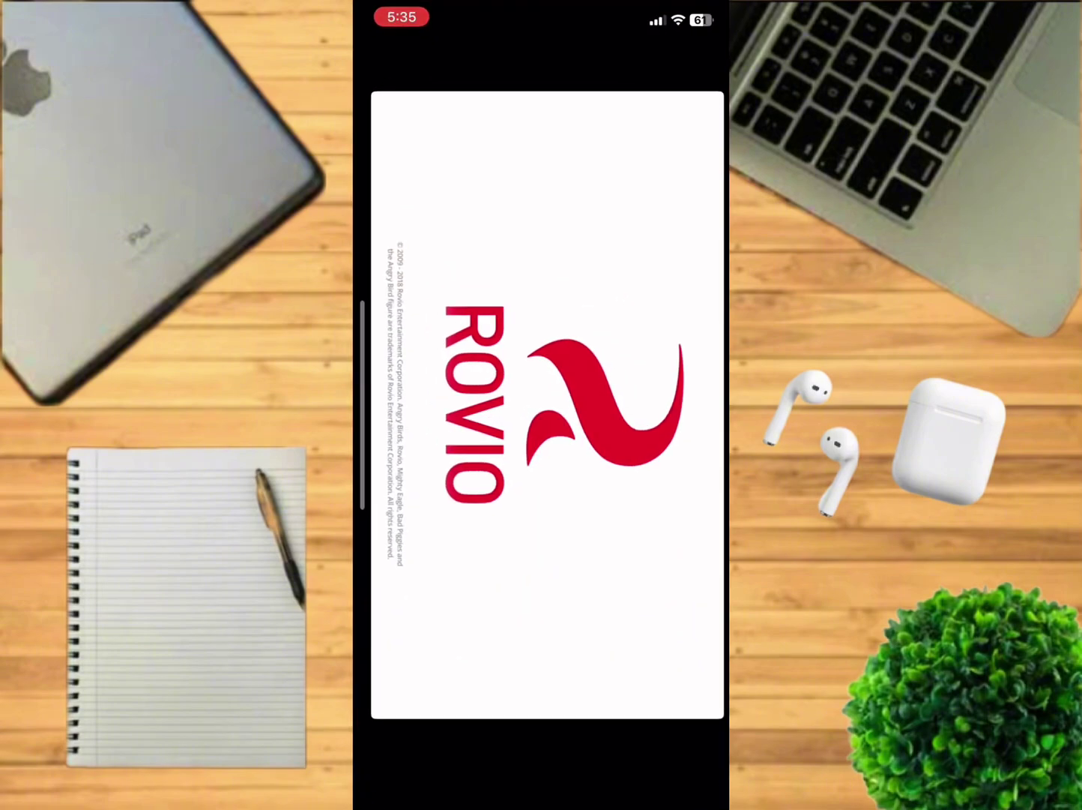